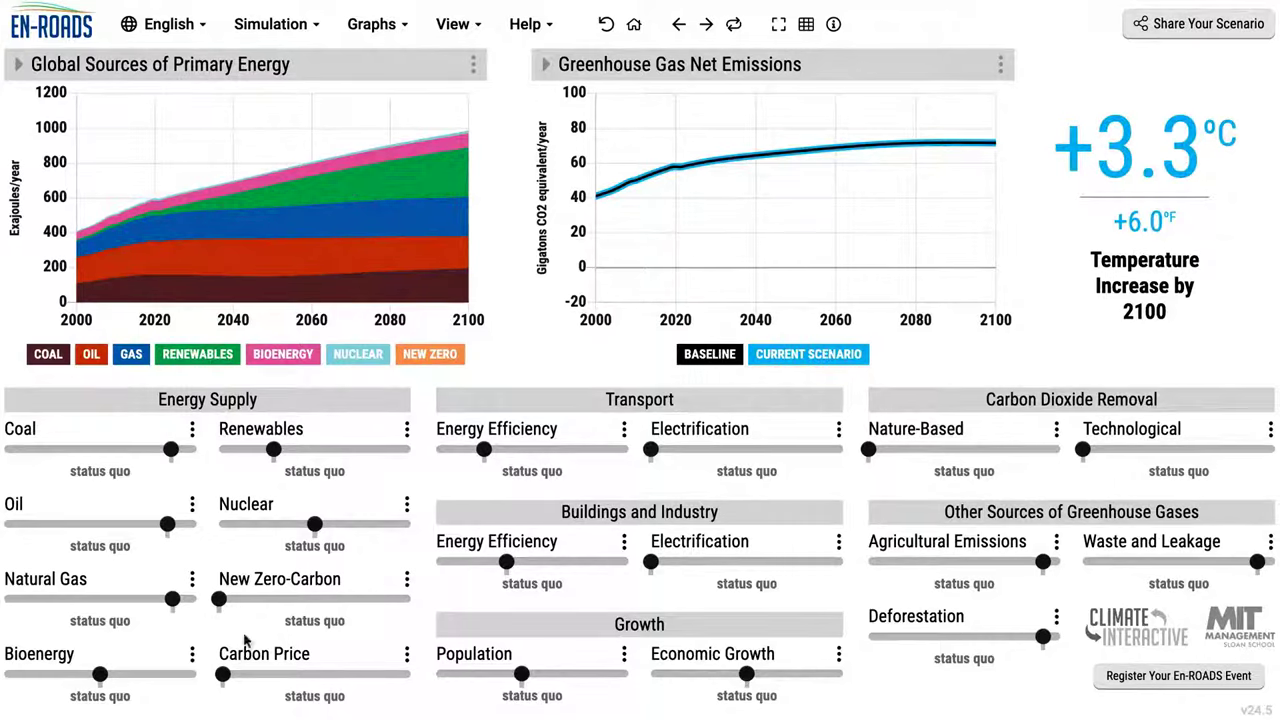
Raise the carbon price to very high and replay the change several times to watch its effect on the graphs
left_click(306, 674)
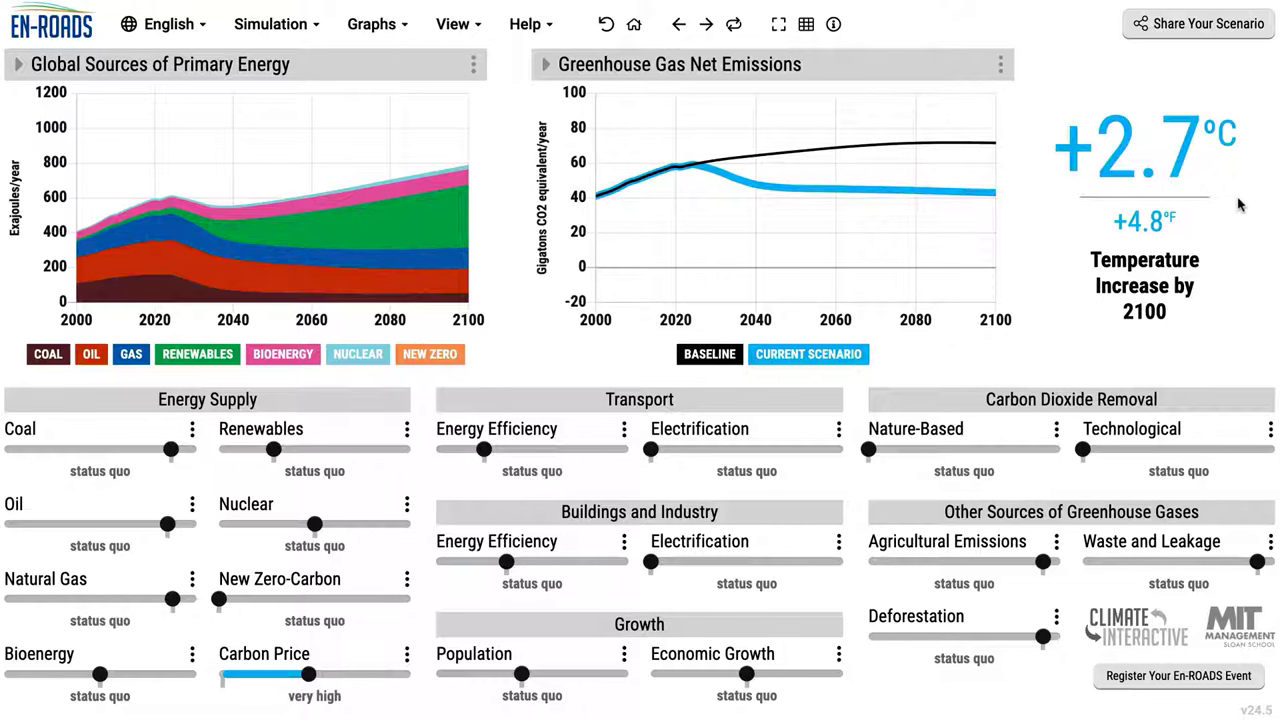
left_click(736, 25)
left_click(736, 25)
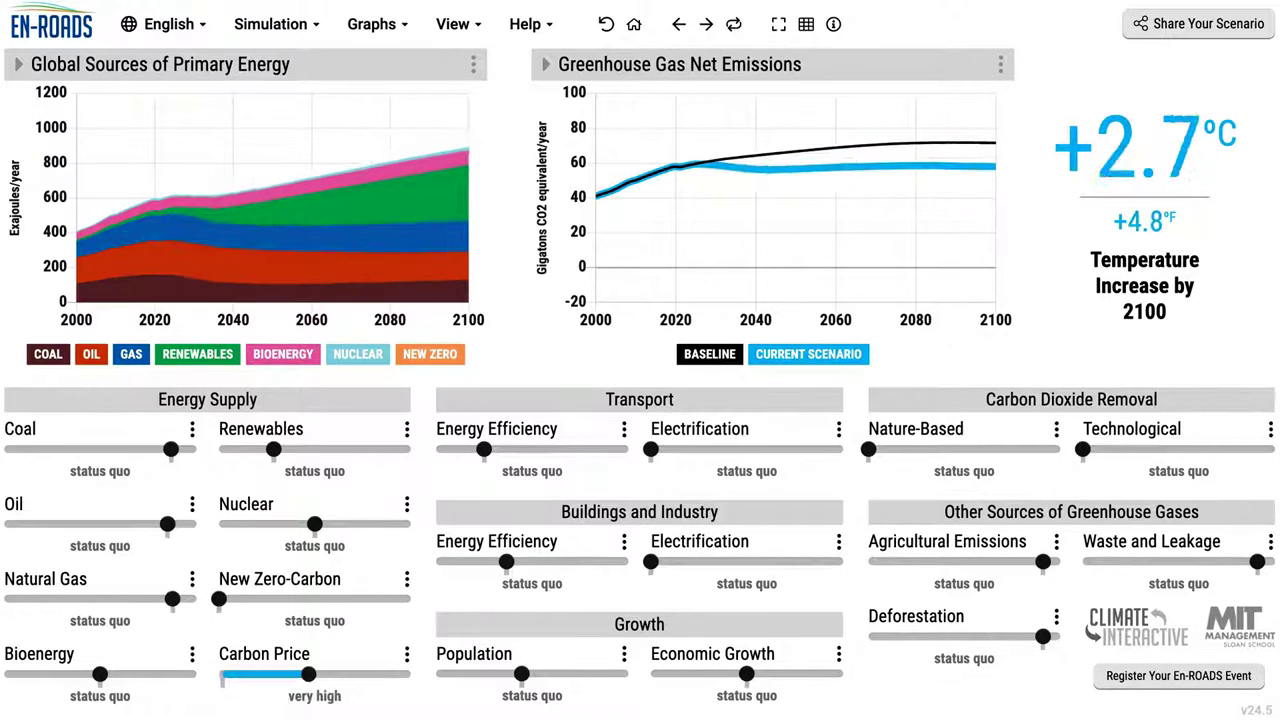
left_click(736, 25)
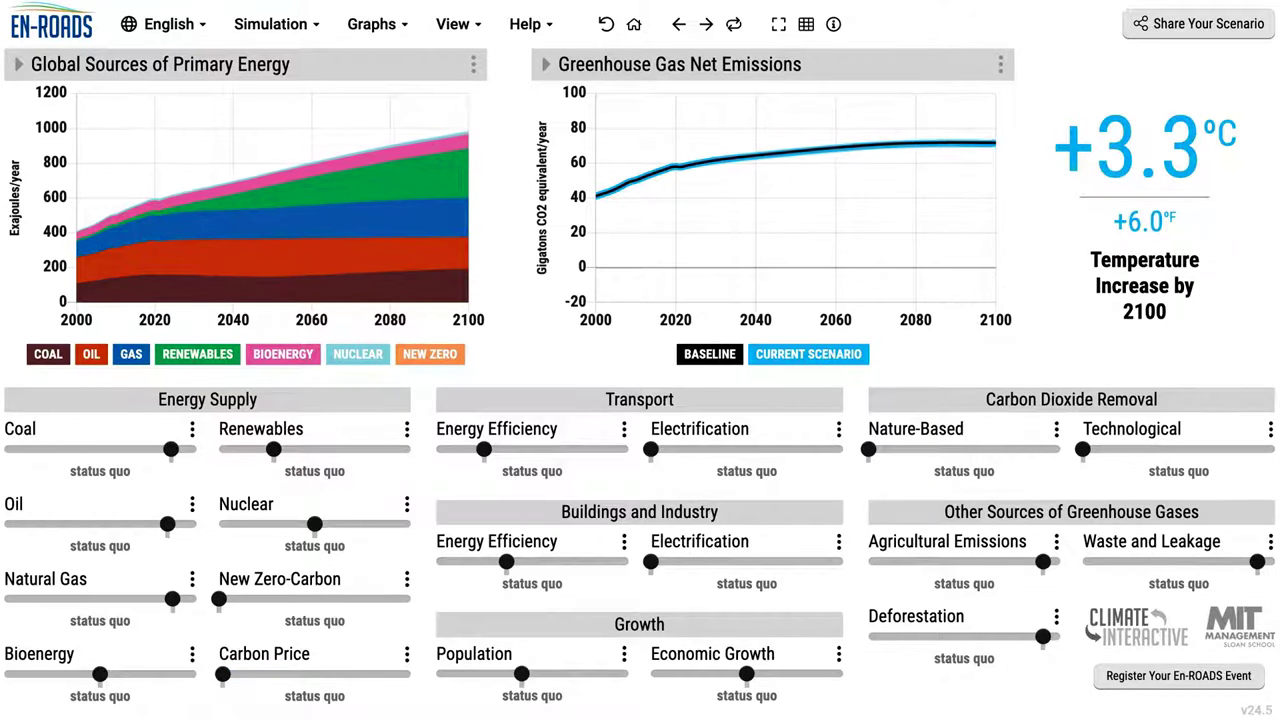
left_click(736, 25)
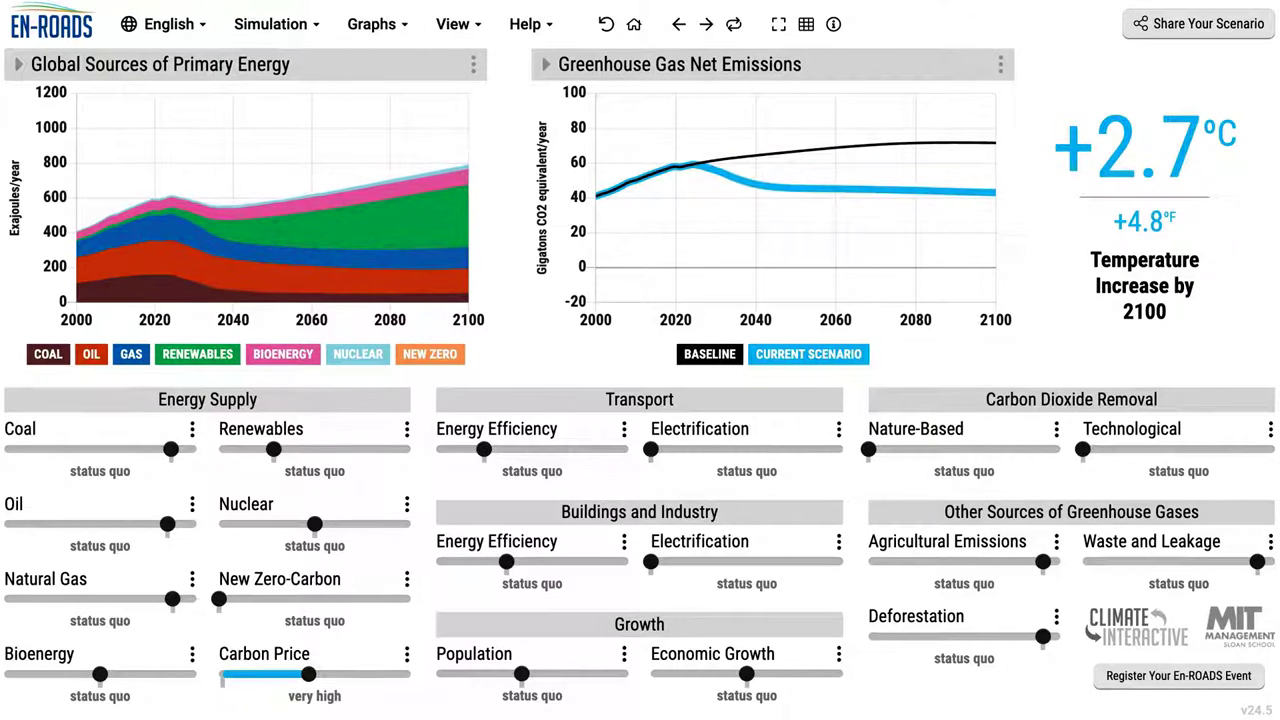
left_click(736, 25)
Set energy efficiency to highly increased for Transport and for Buildings and Industry, and reset all policies to the baseline
left_click(584, 449)
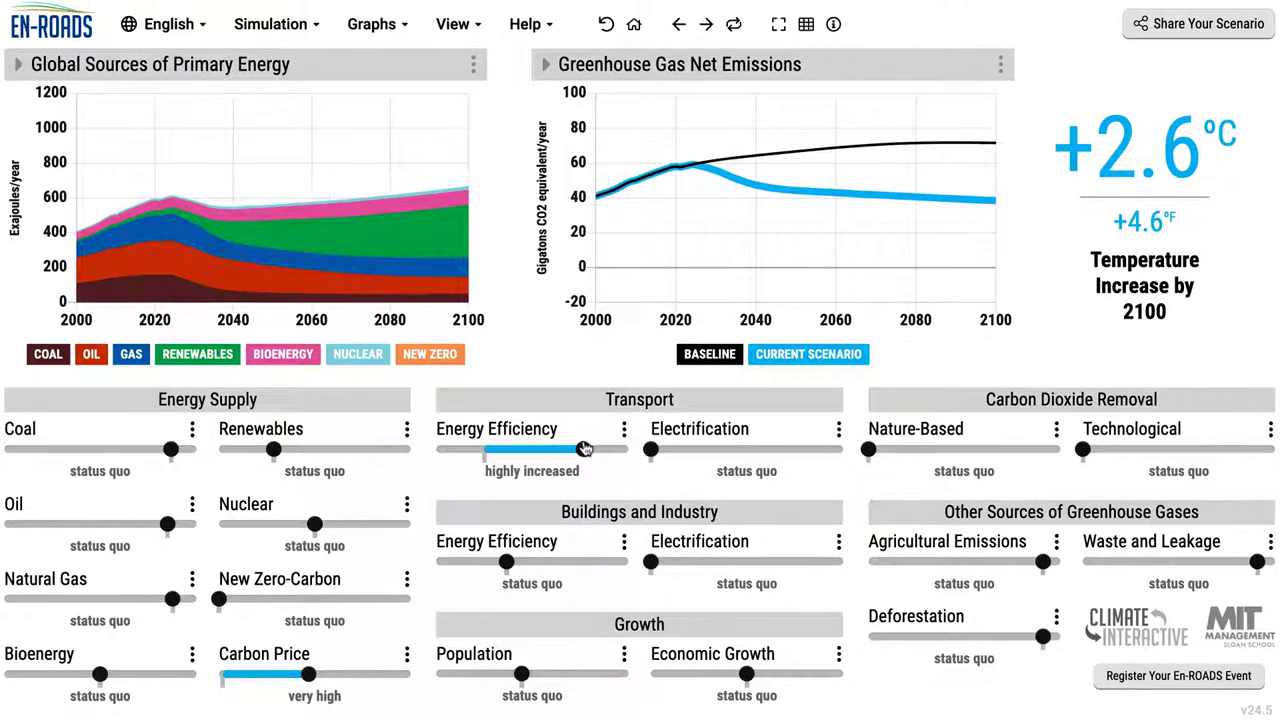
left_click(587, 563)
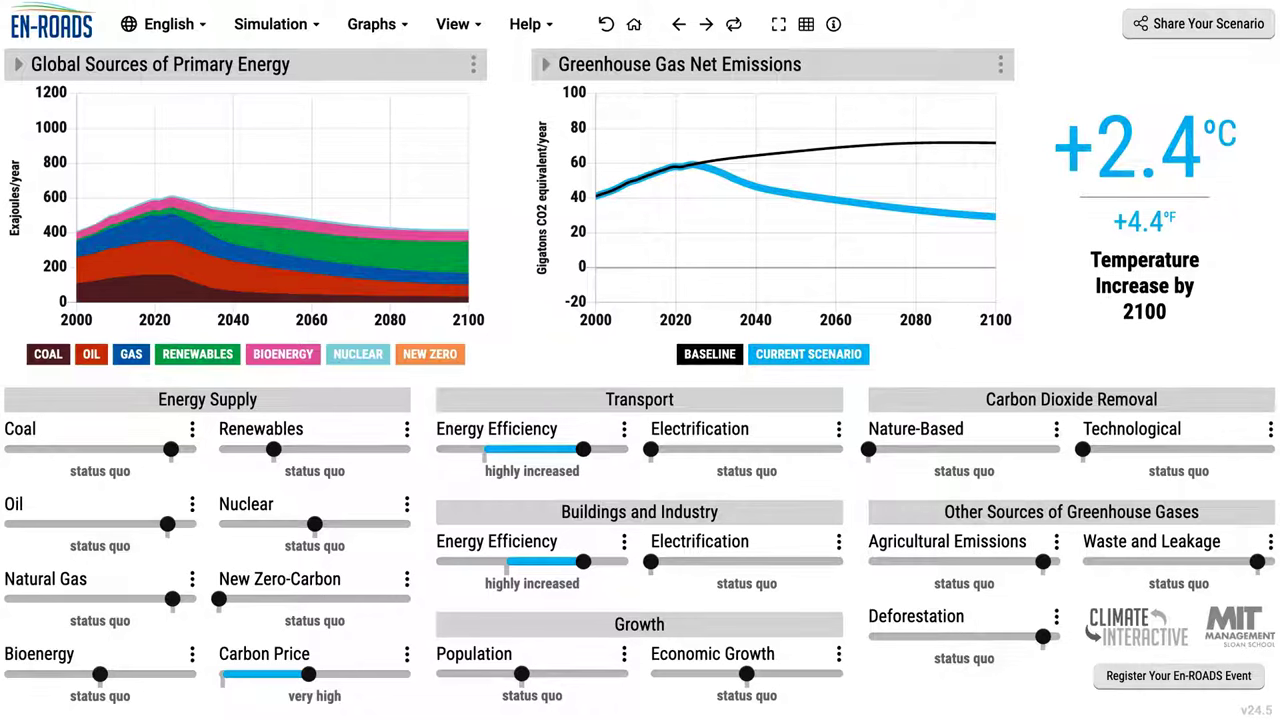
left_click(607, 24)
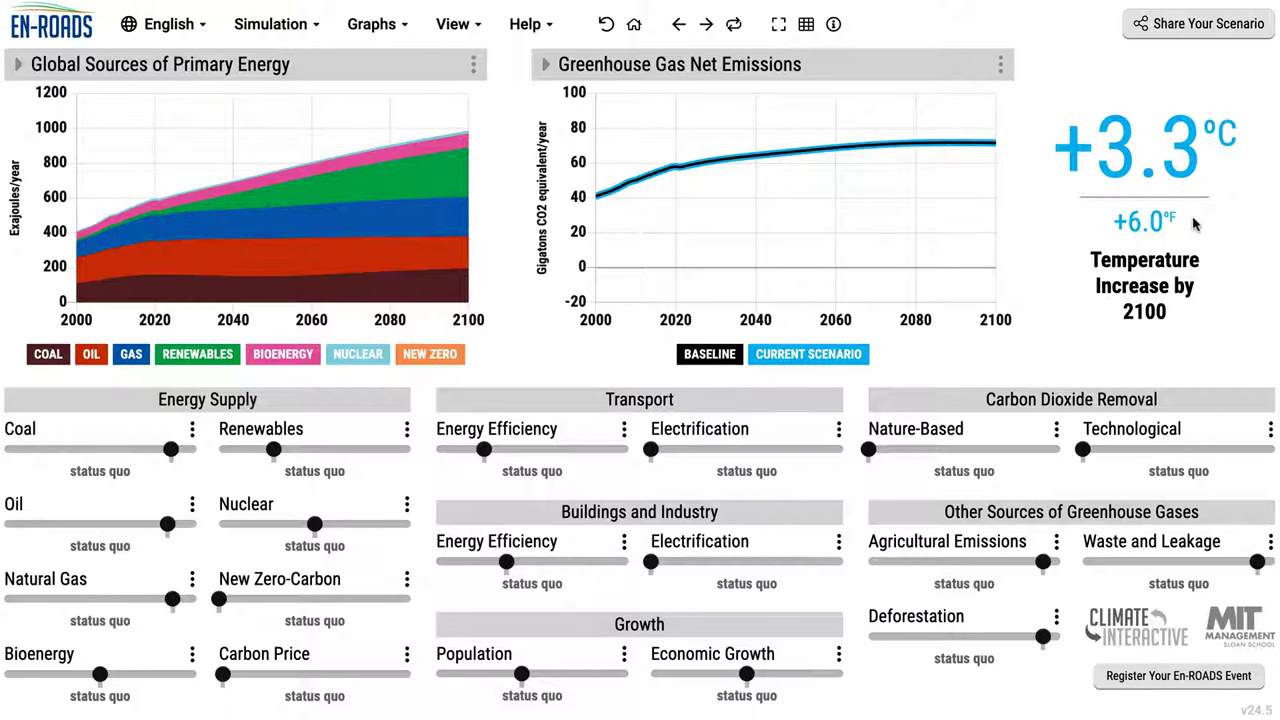
Examine the temperature read-out and the overview of miniature graphs, and return to the two main graphs
mouse_move(1183, 175)
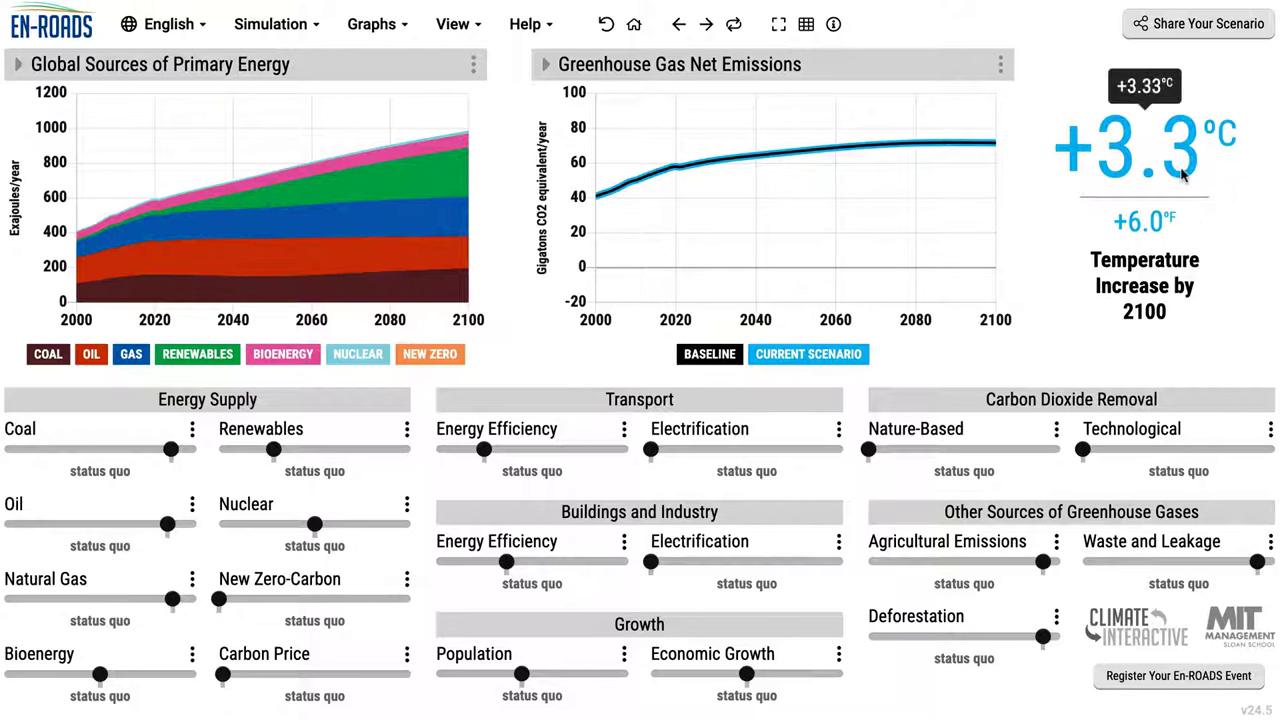
mouse_move(1155, 222)
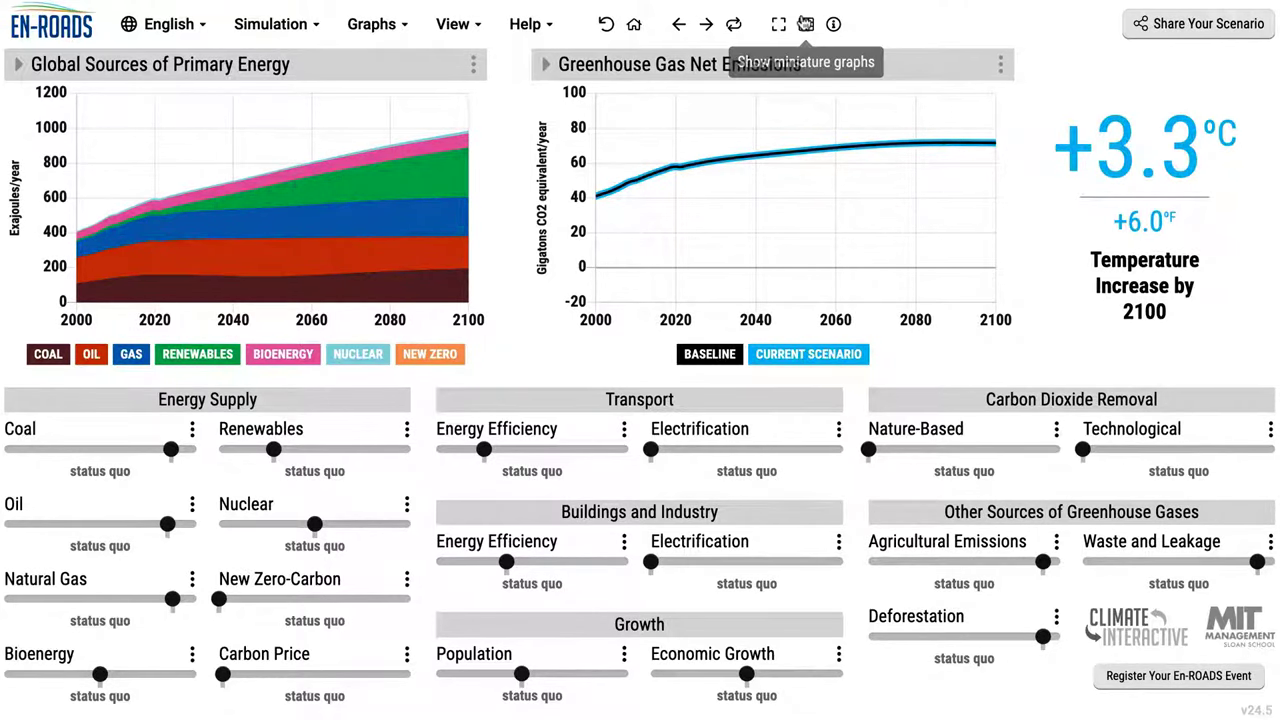
left_click(805, 24)
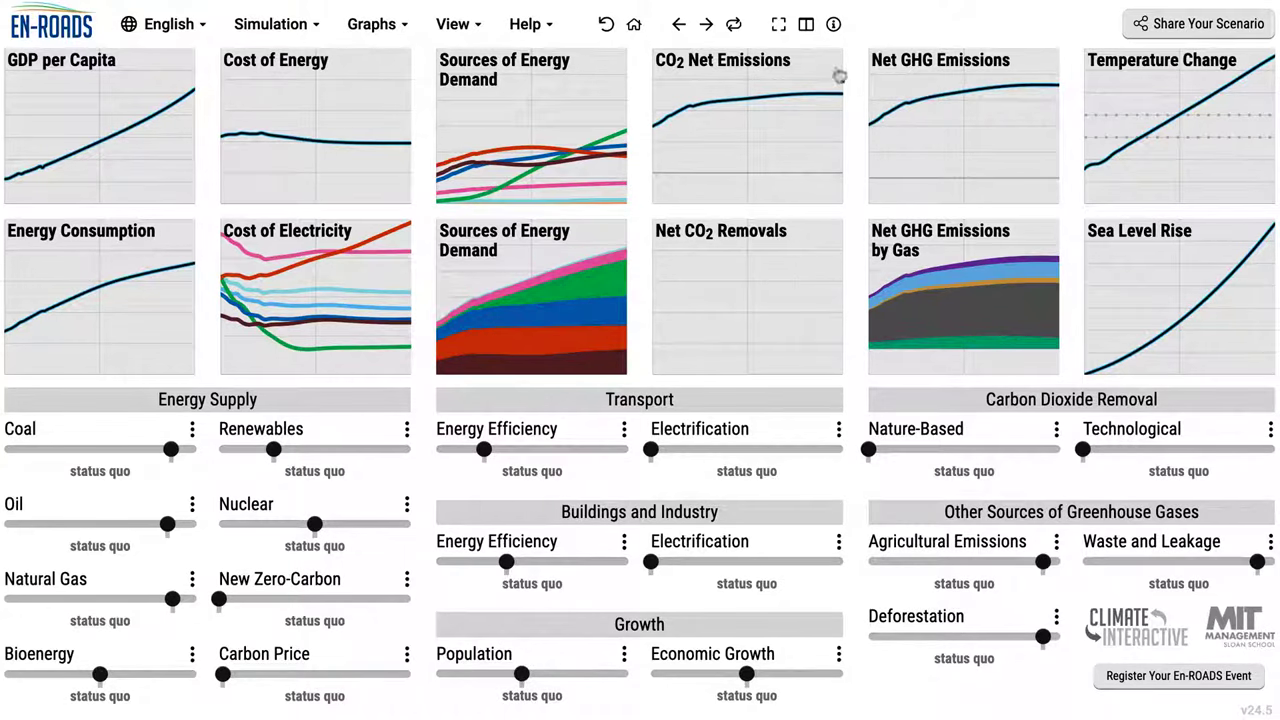
left_click(807, 26)
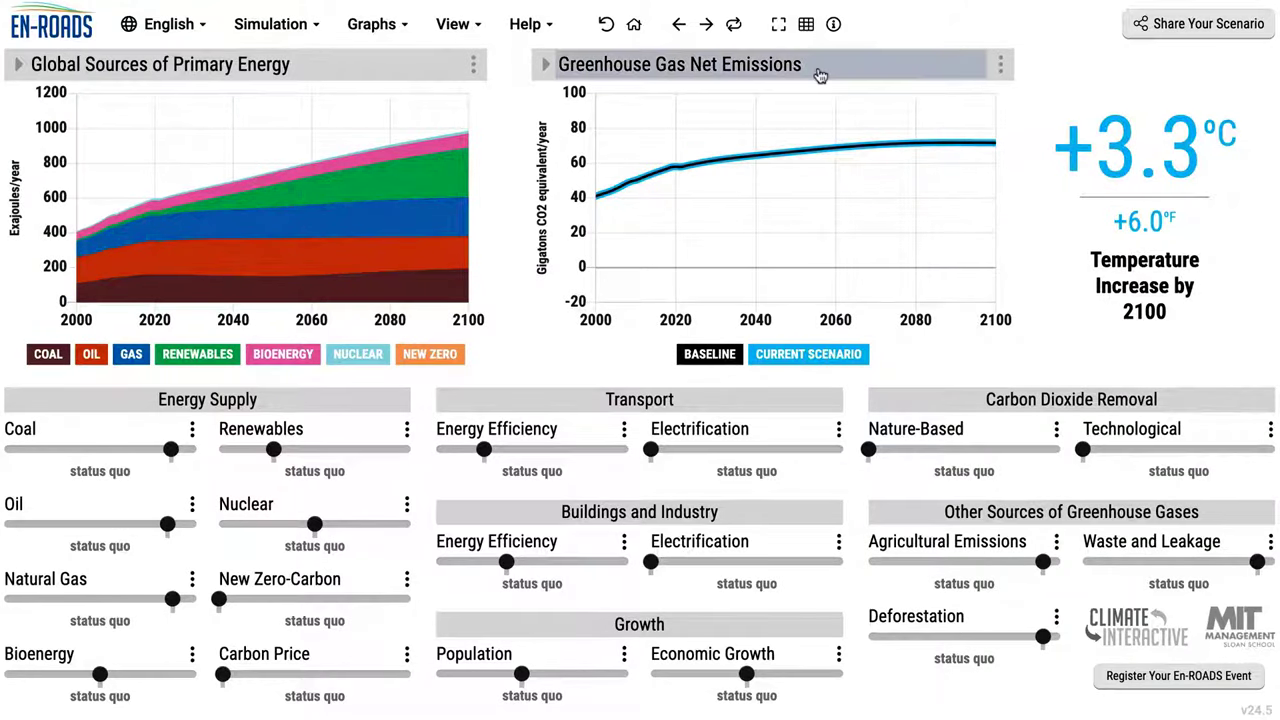
Browse the graph categories that can replace the Greenhouse Gas Net Emissions graph, and close the list without choosing one
left_click(820, 70)
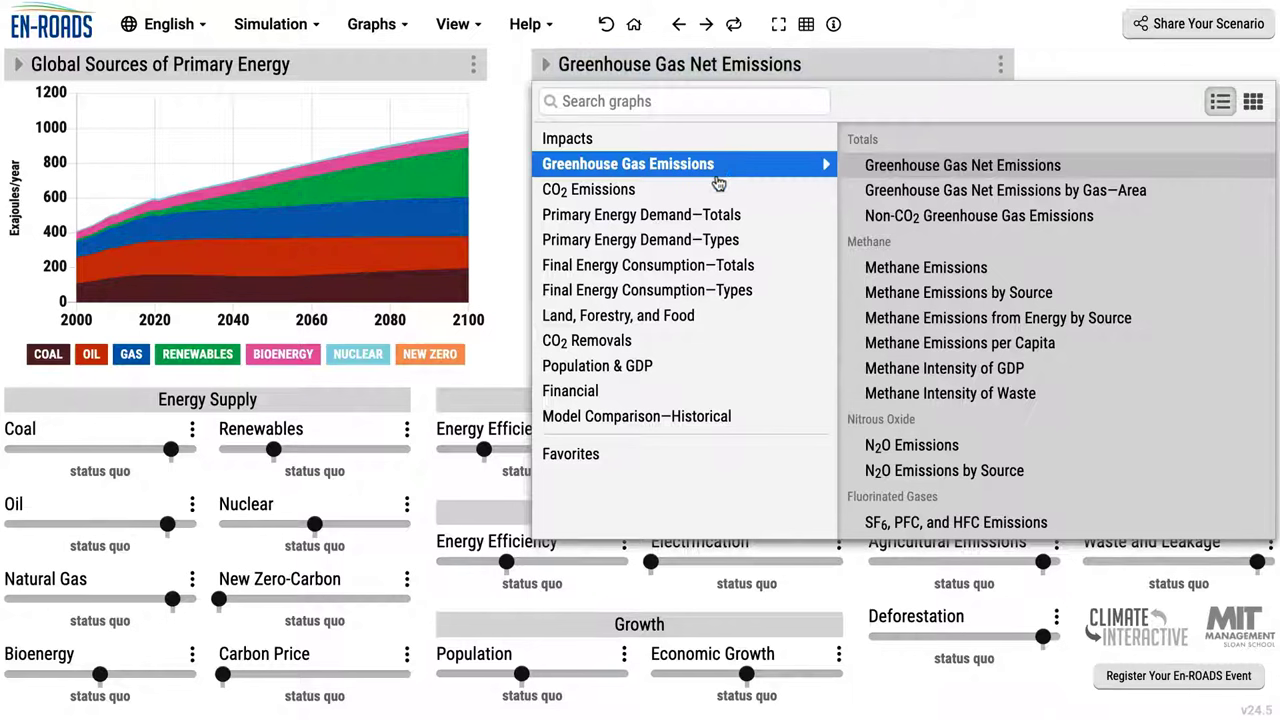
mouse_move(728, 192)
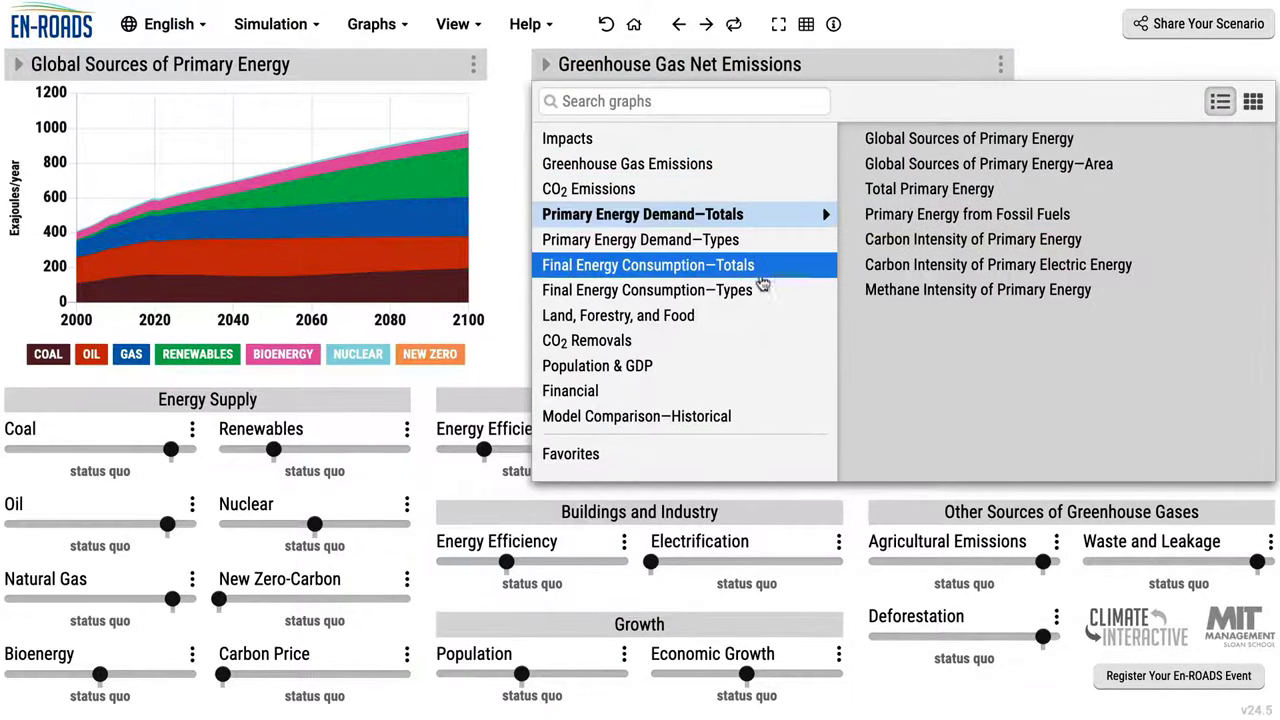
mouse_move(760, 289)
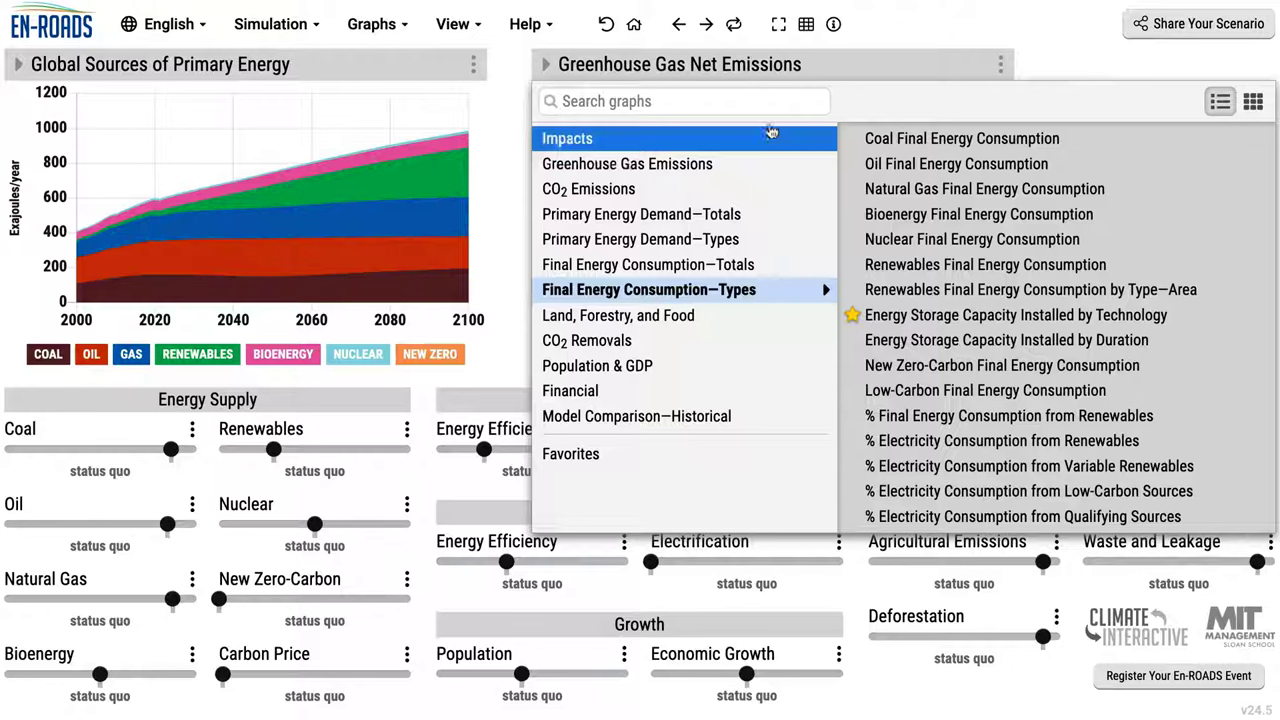
left_click(815, 56)
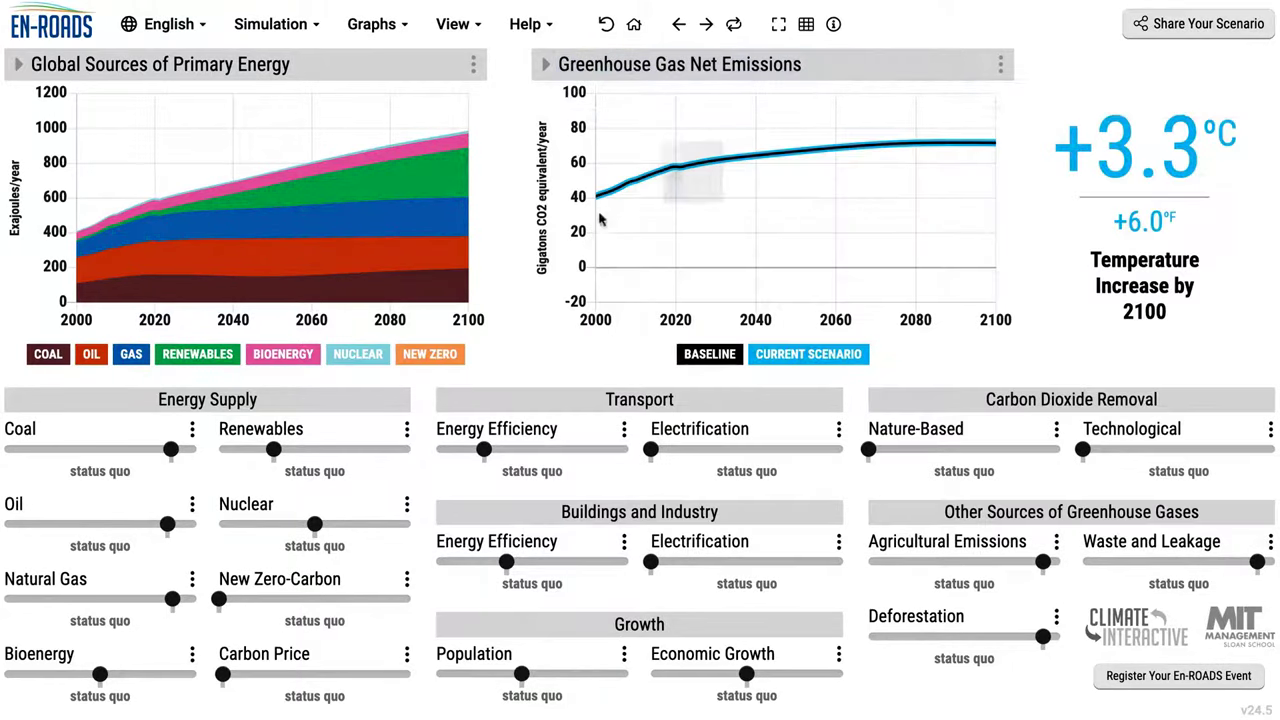
Set the carbon price to 75 $/ton CO2 in the detailed Carbon Pricing and Energy Standards settings
left_click(312, 674)
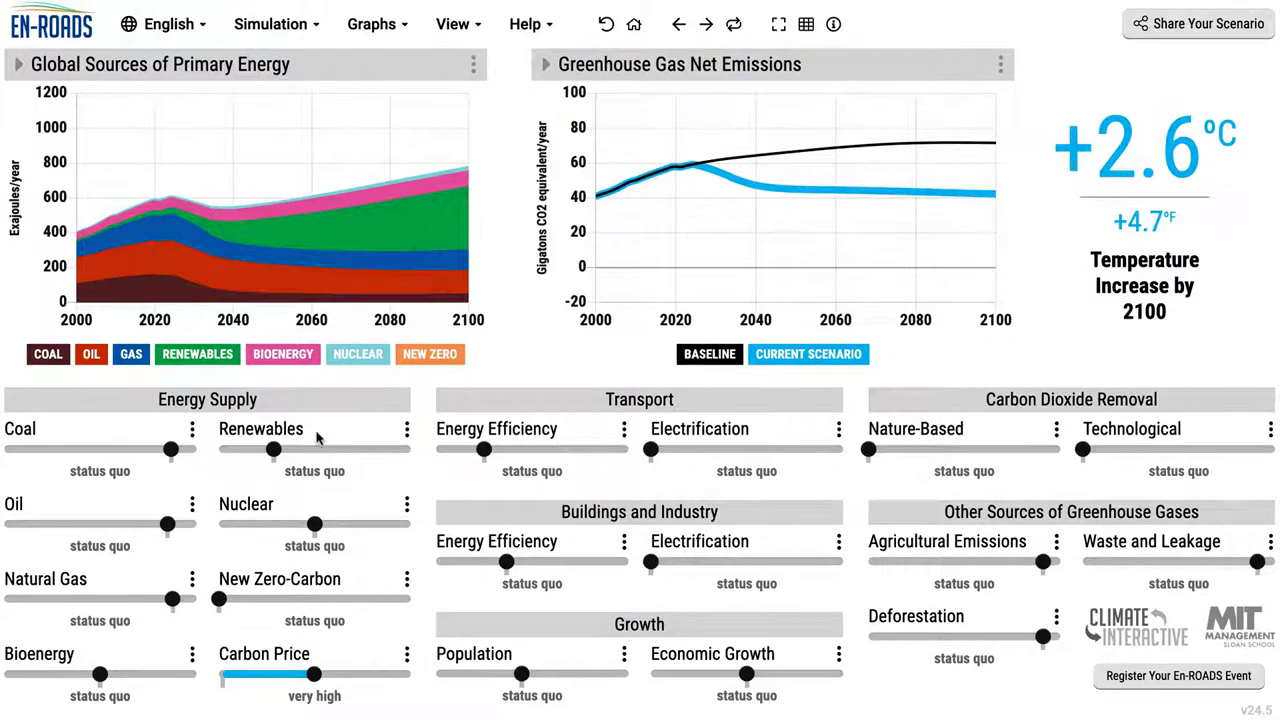
left_click(405, 654)
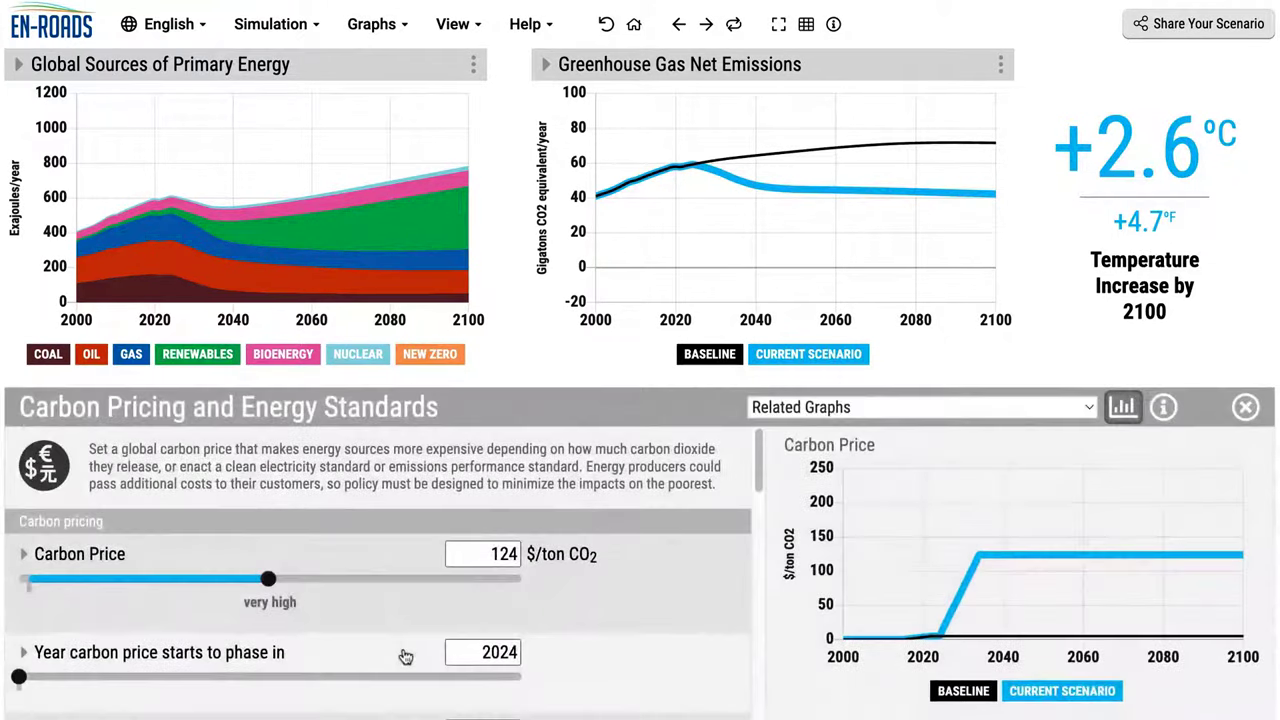
double_click(495, 554)
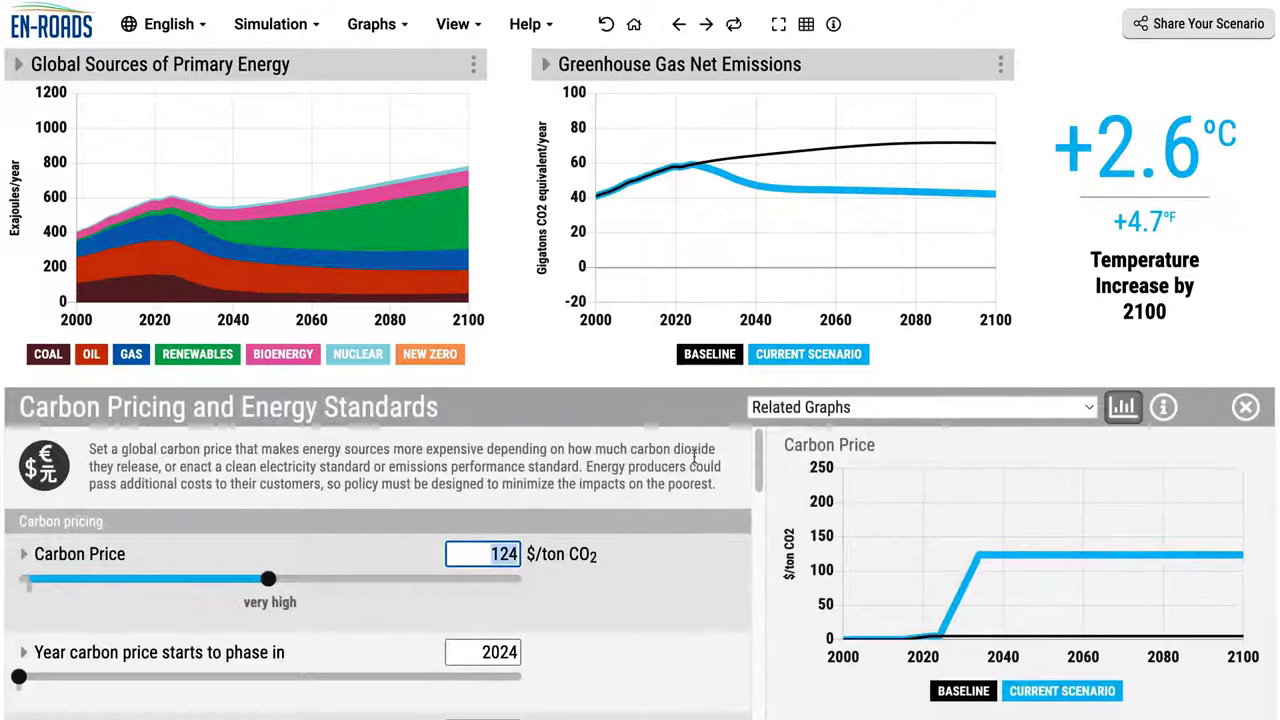
type("75")
key("Return")
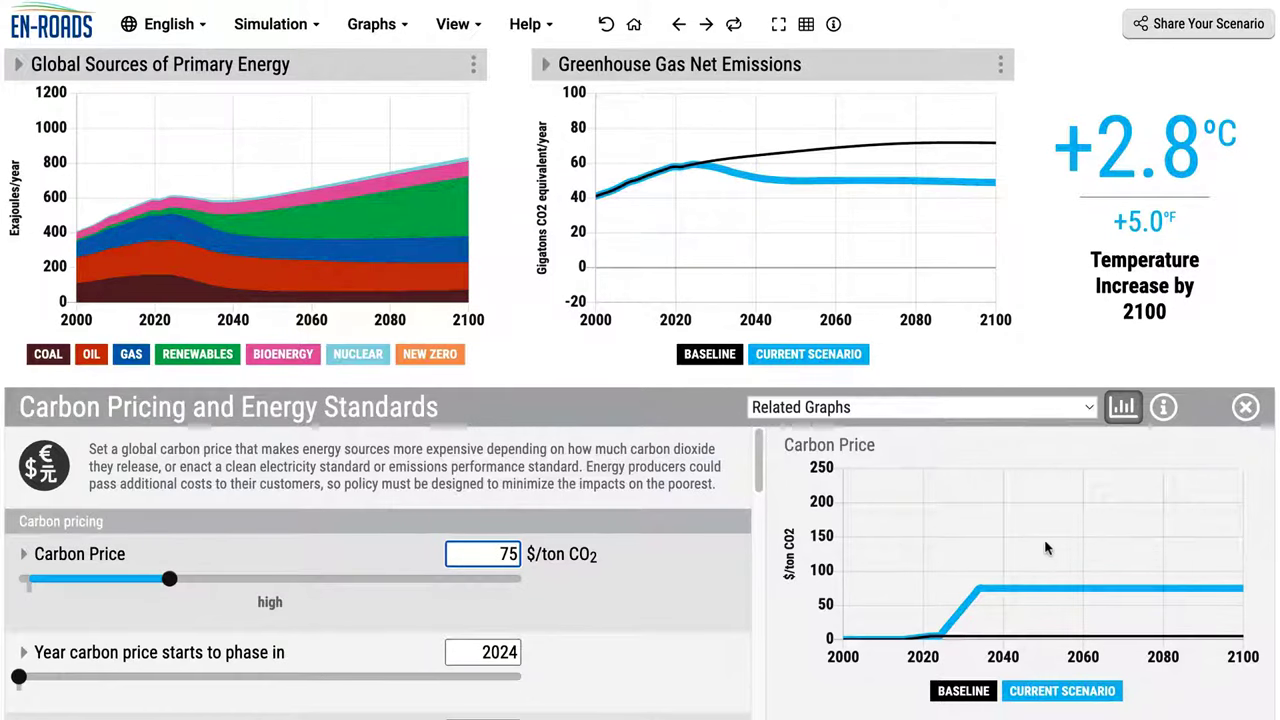
Read through the background information on Carbon Pricing and Energy Standards, including the examples
left_click(1168, 402)
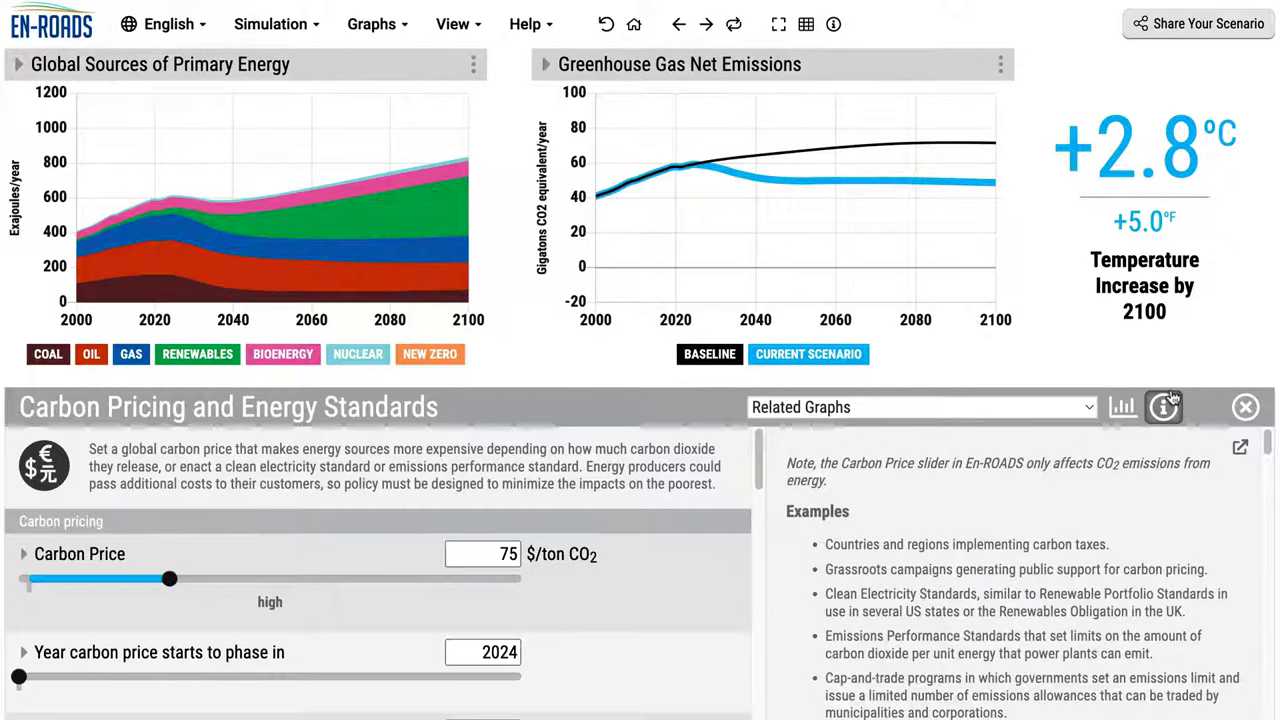
scroll(1161, 497, "down", 1)
scroll(1161, 497, "down", 6)
scroll(1161, 498, "down", 6)
scroll(1161, 498, "down", 4)
scroll(1020, 571, "down", 6)
scroll(1013, 571, "down", 2)
scroll(1013, 571, "up", 2)
scroll(1013, 571, "down", 1)
scroll(1013, 571, "down", 8)
scroll(1013, 571, "down", 8)
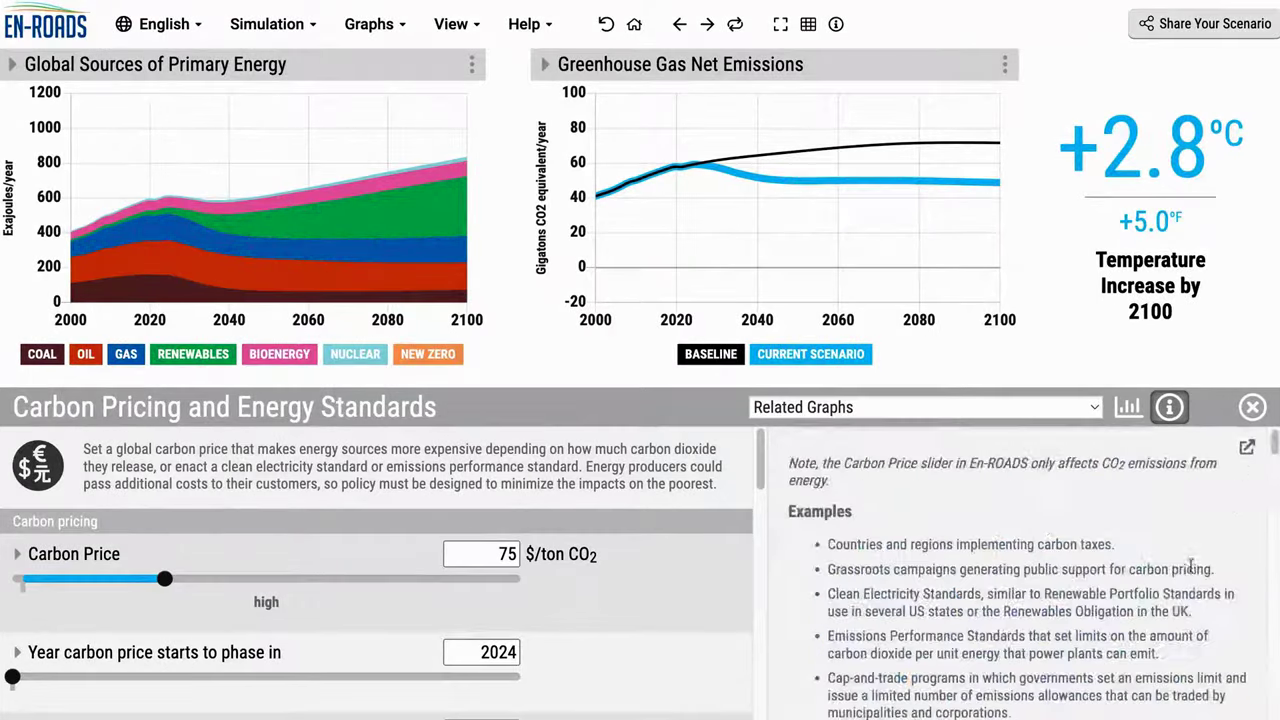
Open the full user guide from the carbon pricing information and view its Nuclear and About En-ROADS pages
left_click(1248, 451)
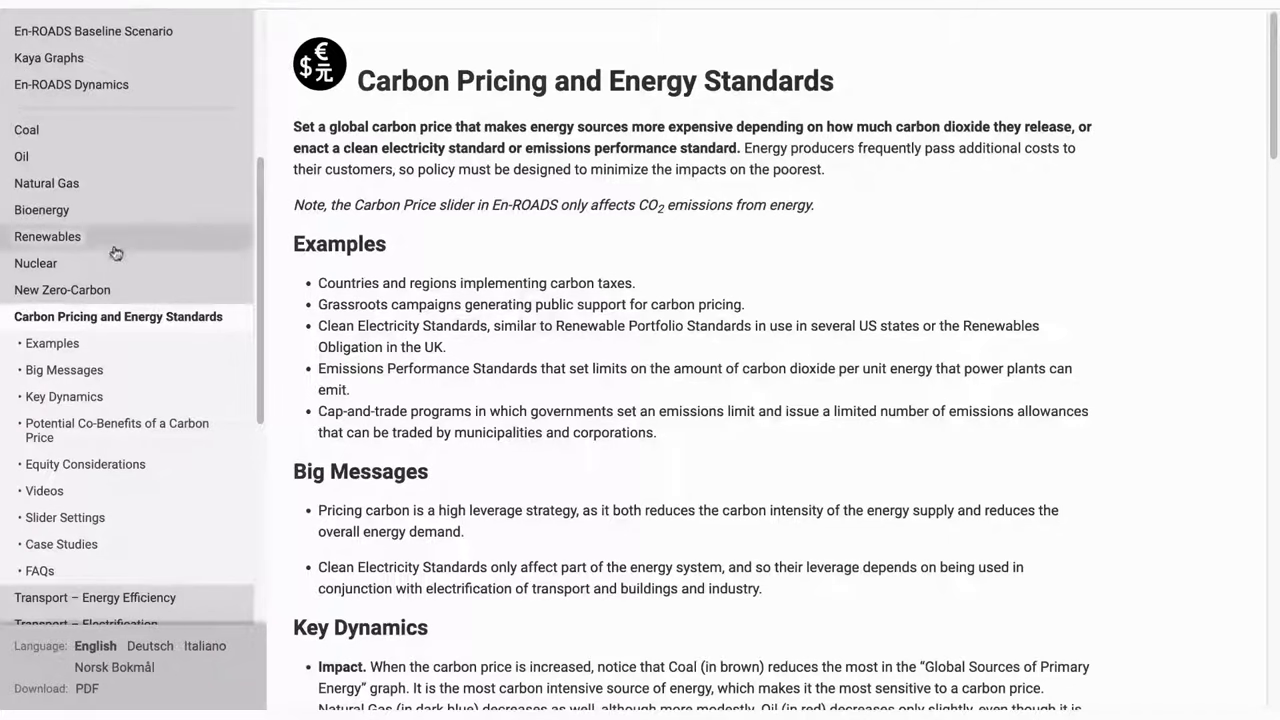
left_click(36, 263)
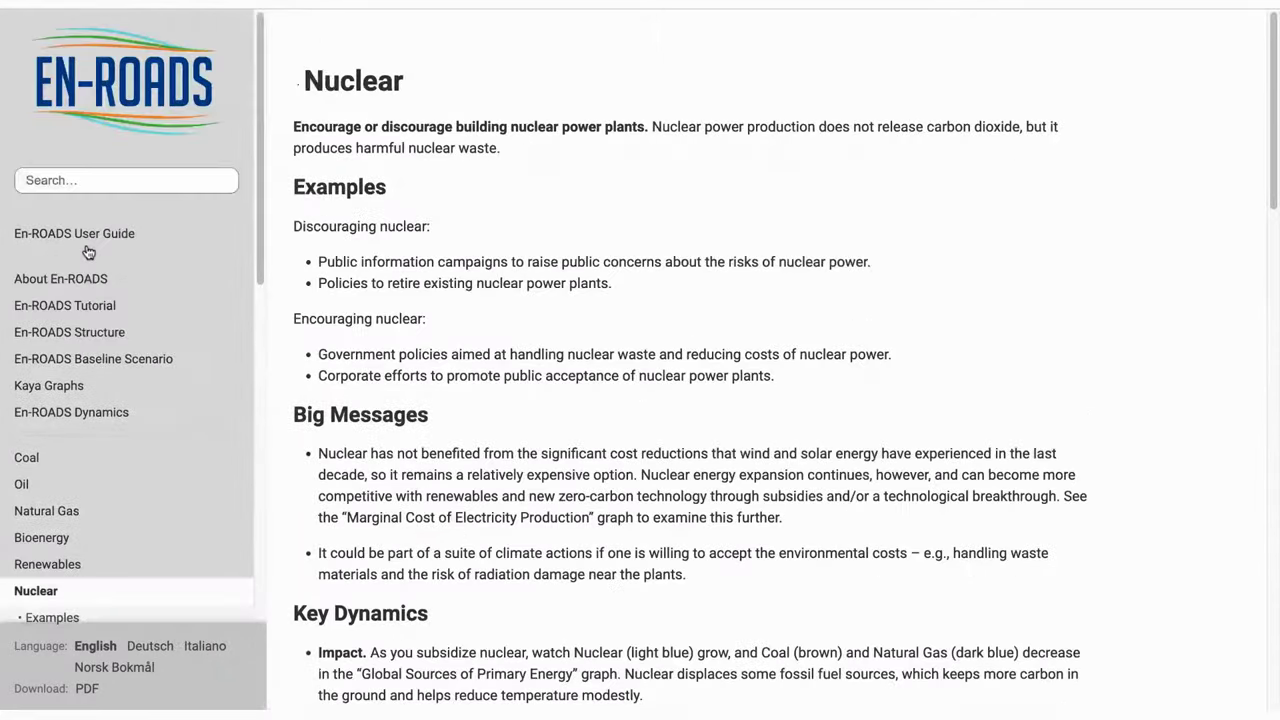
scroll(88, 252, "up", 3)
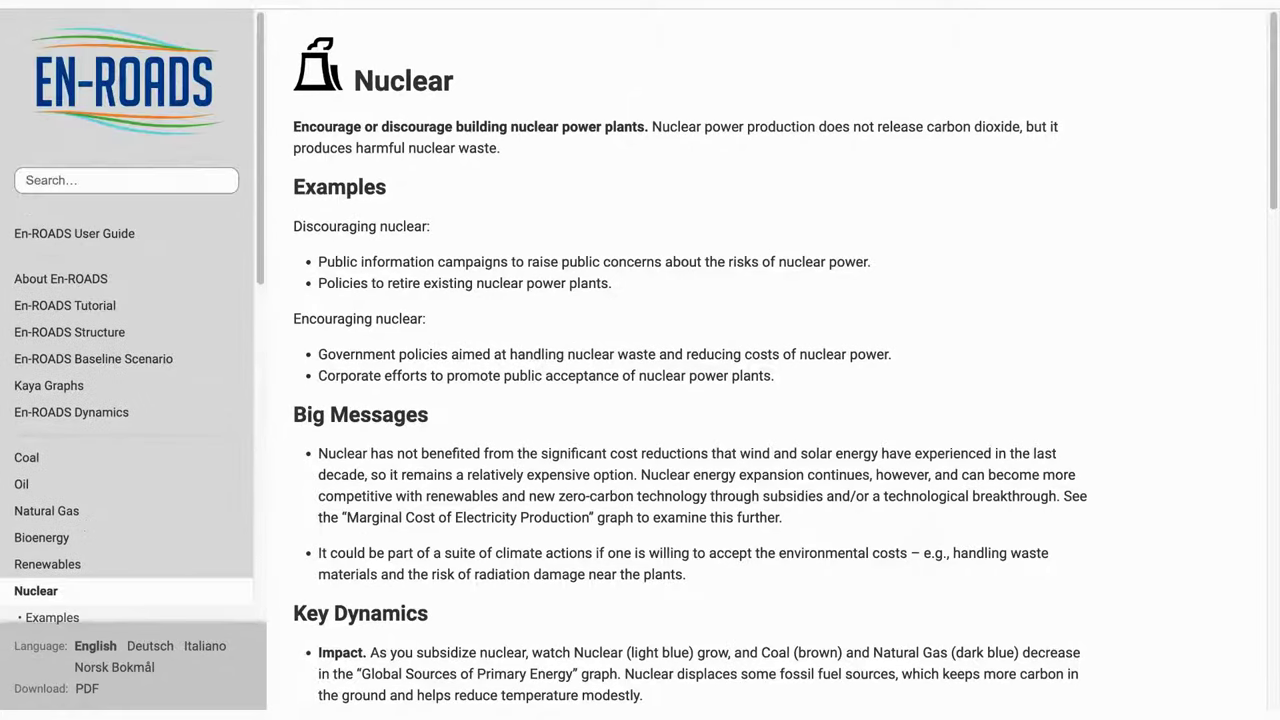
left_click(145, 278)
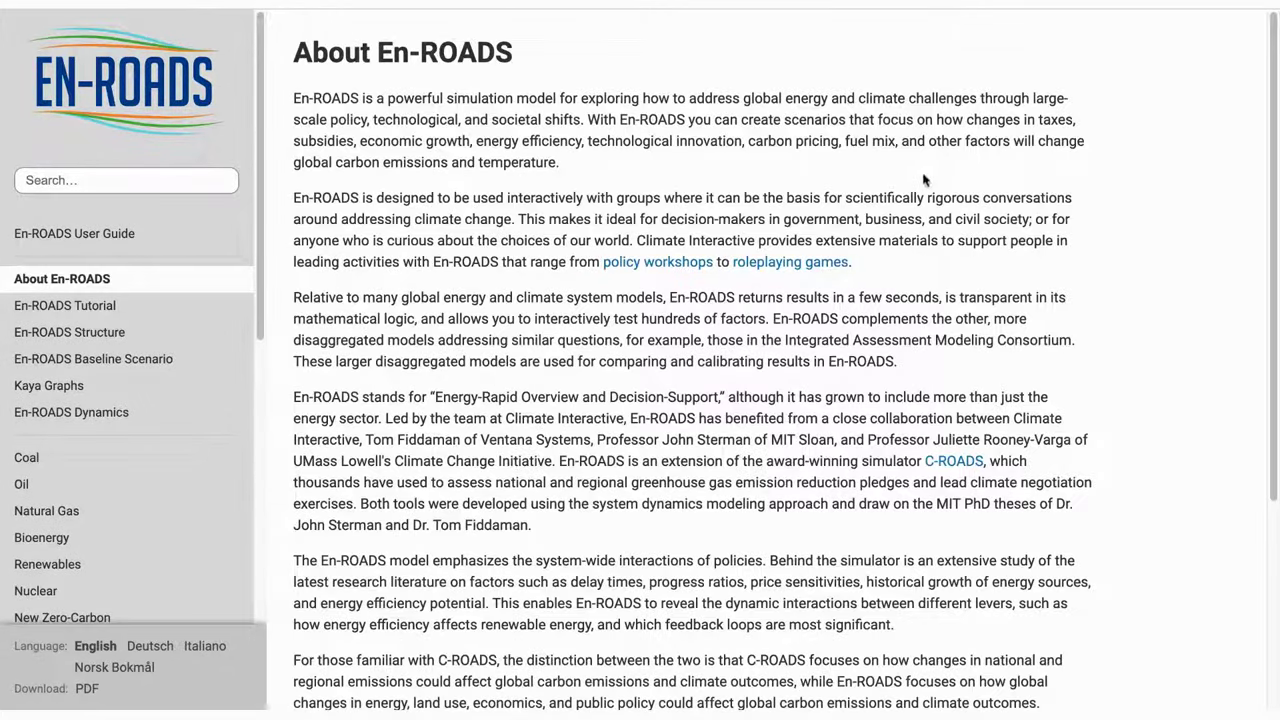
scroll(924, 179, "down", 2)
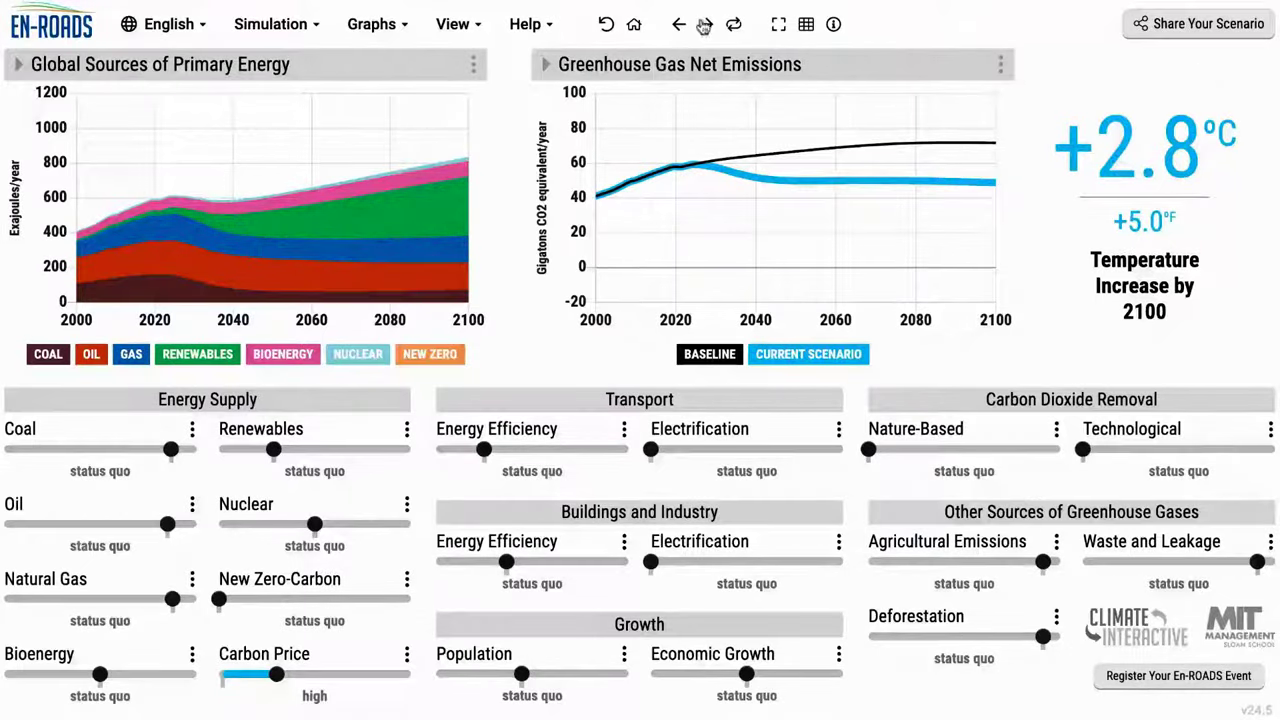
Undo and redo the last carbon price change in the simulator, and replay the latest change to compare the graphs
left_click(681, 25)
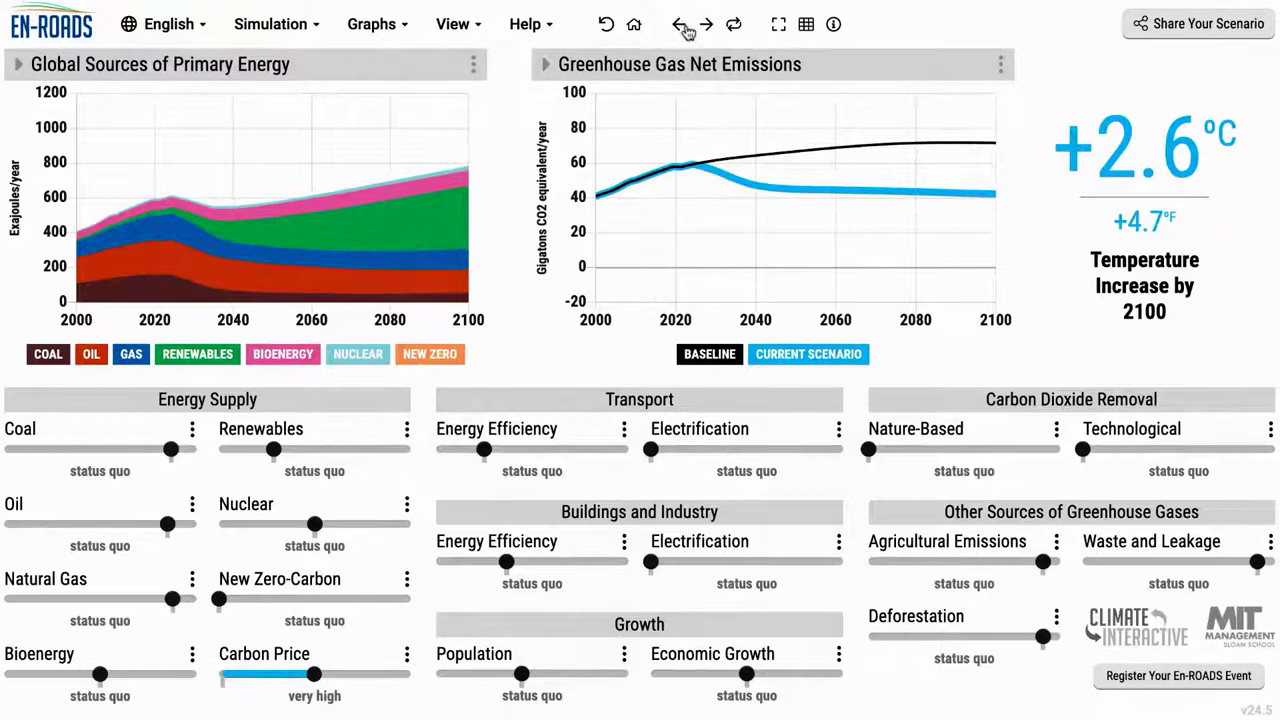
left_click(707, 25)
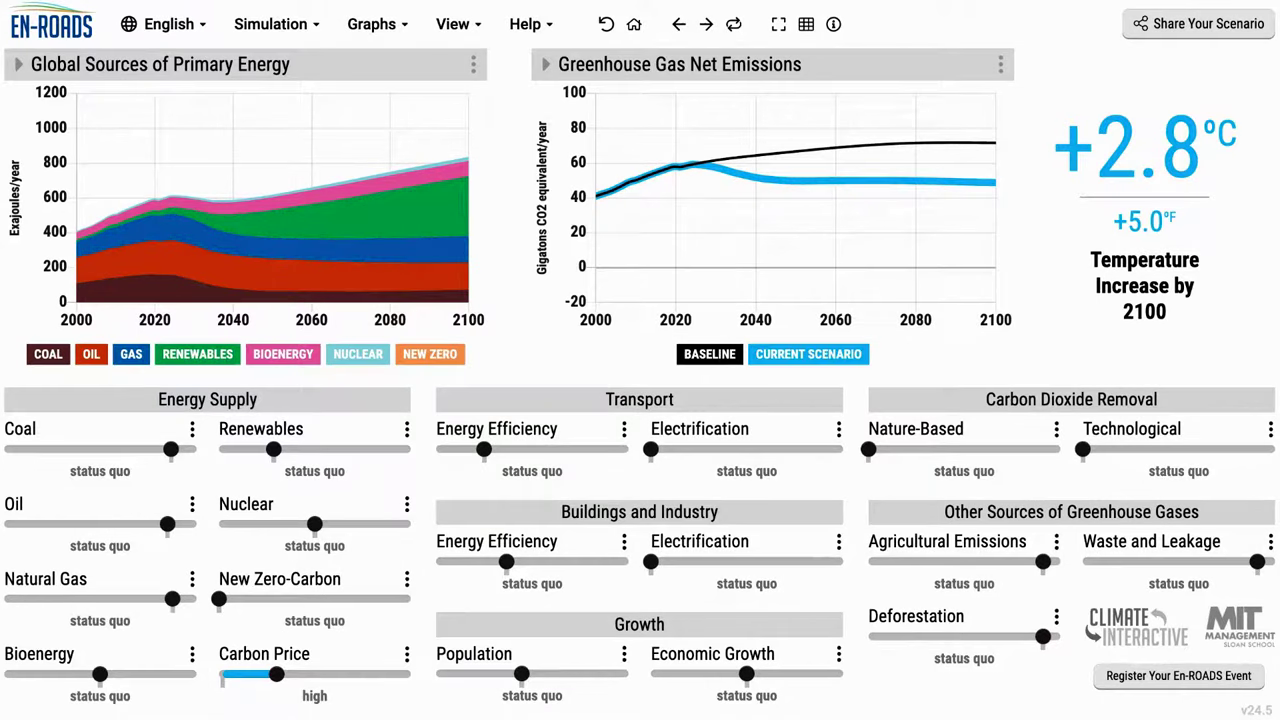
left_click(736, 25)
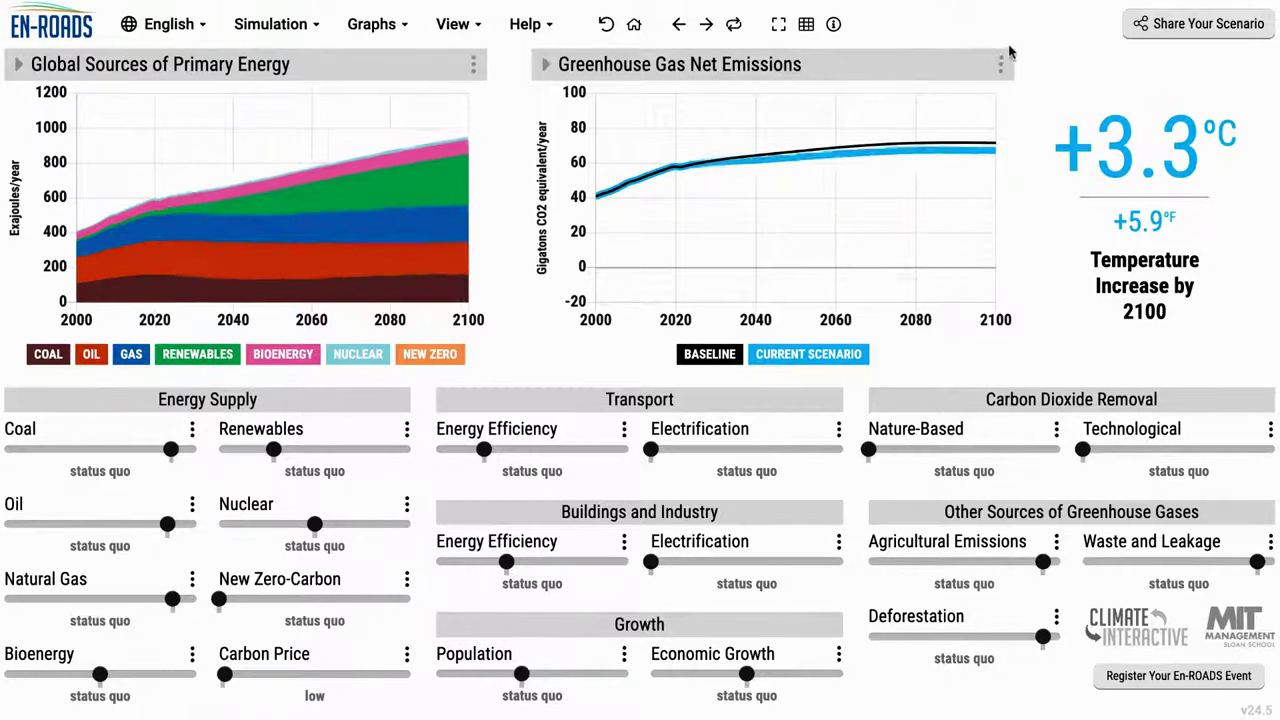
left_click(737, 25)
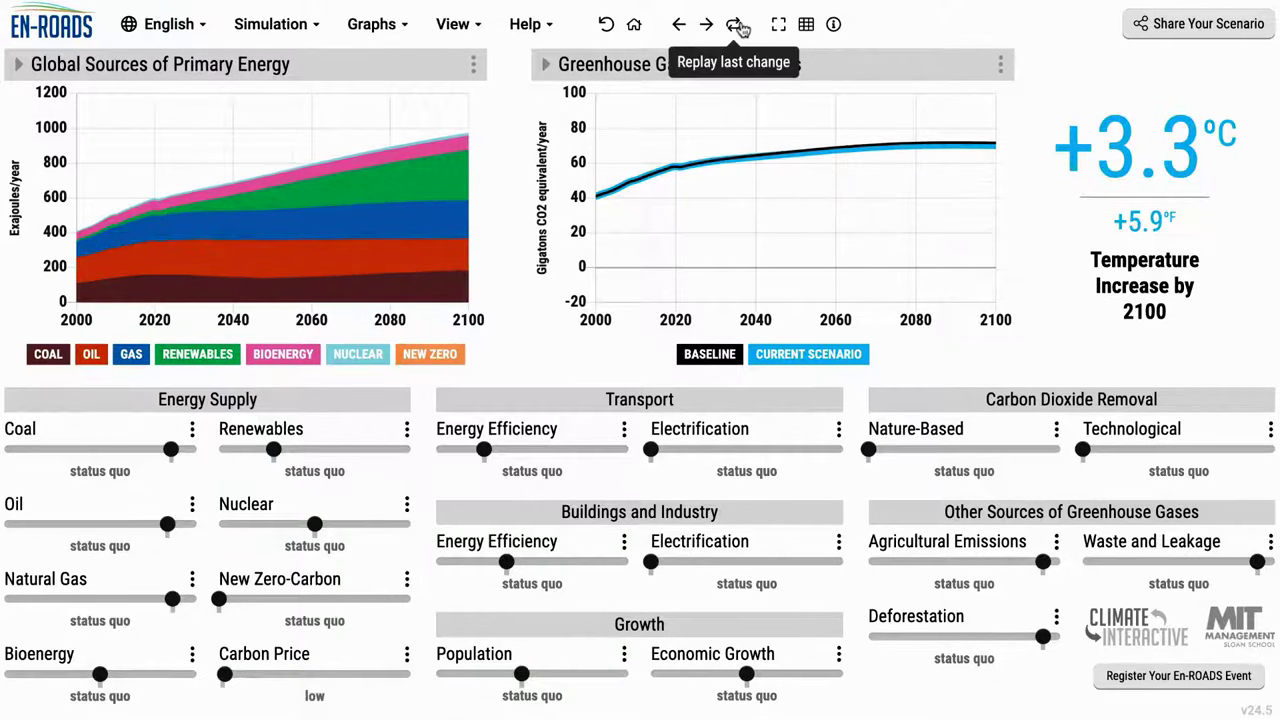
left_click(737, 25)
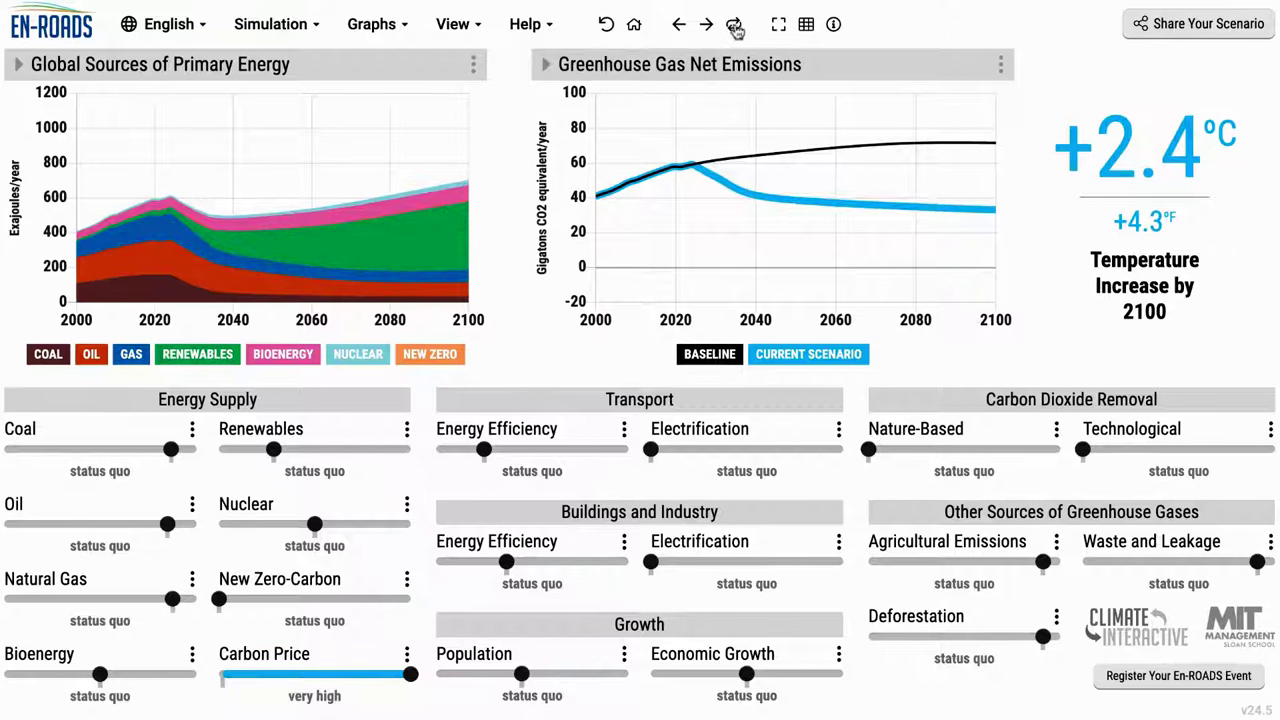
Replace the Global Sources of Primary Energy graph with Cost of Energy and the Greenhouse Gas Net Emissions graph with its breakdown by gas
left_click(804, 28)
left_click(378, 124)
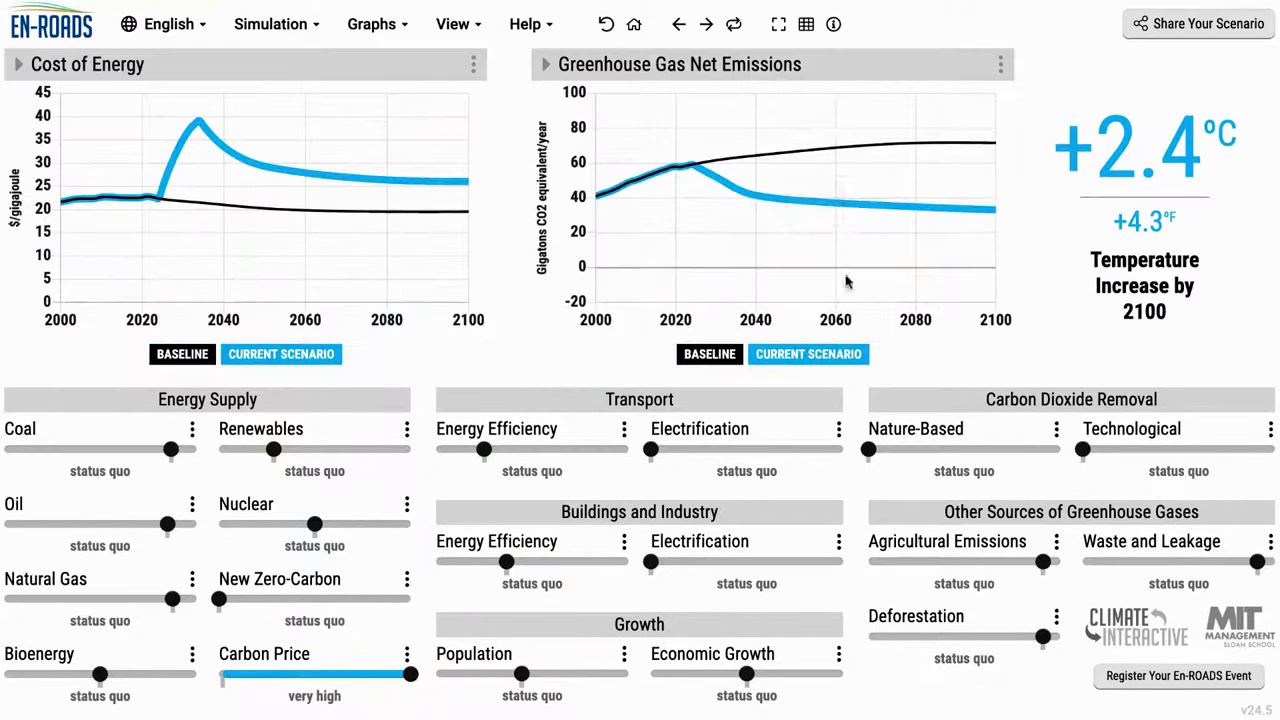
left_click(808, 26)
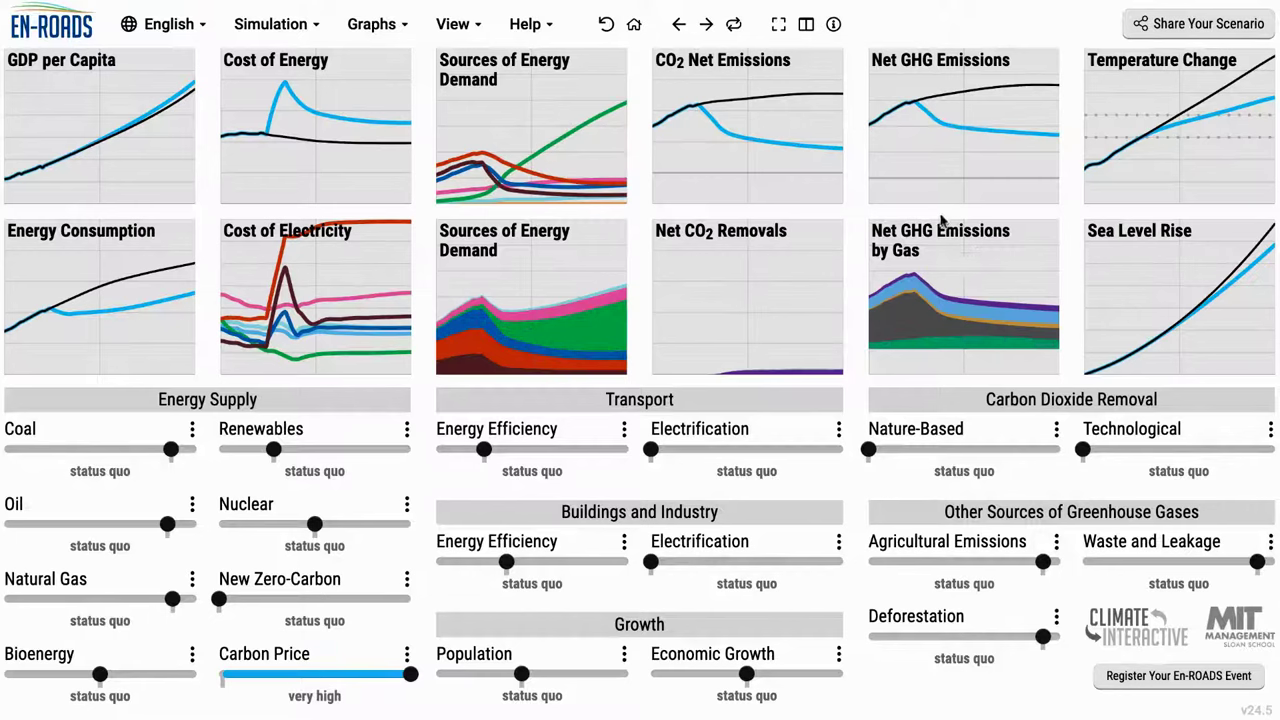
left_click(970, 279)
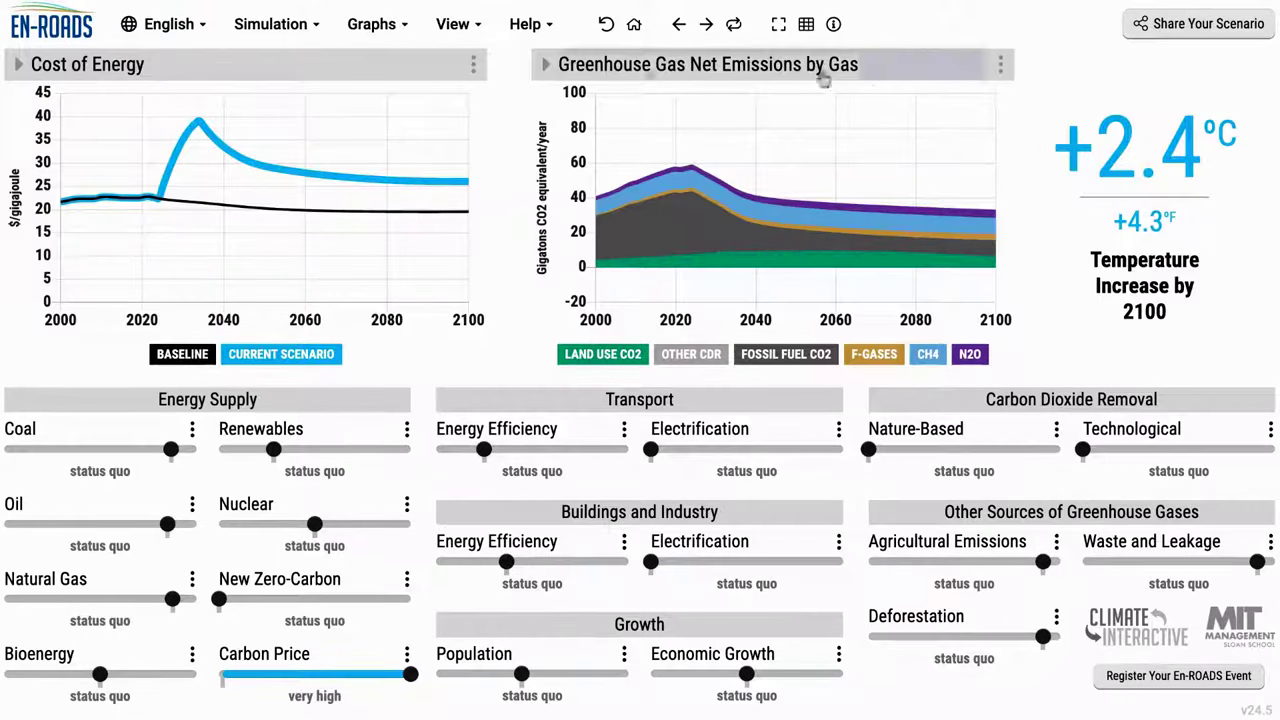
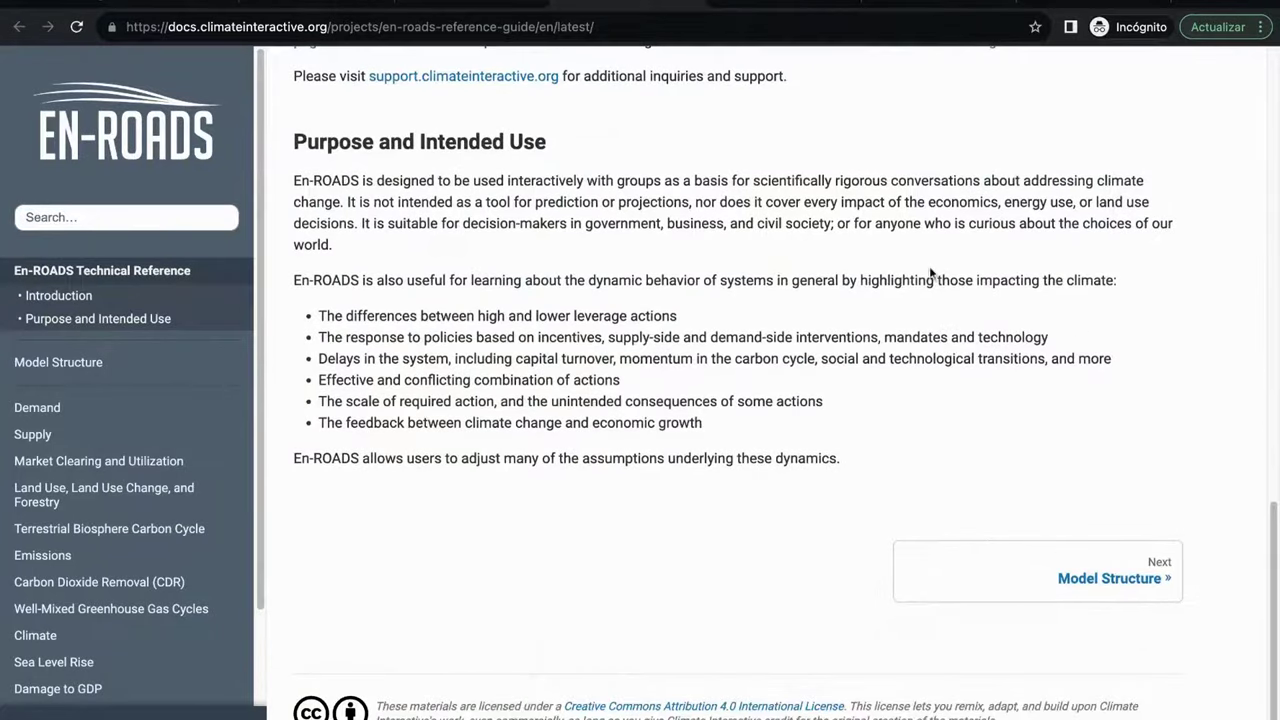
scroll(981, 276, "up", 10)
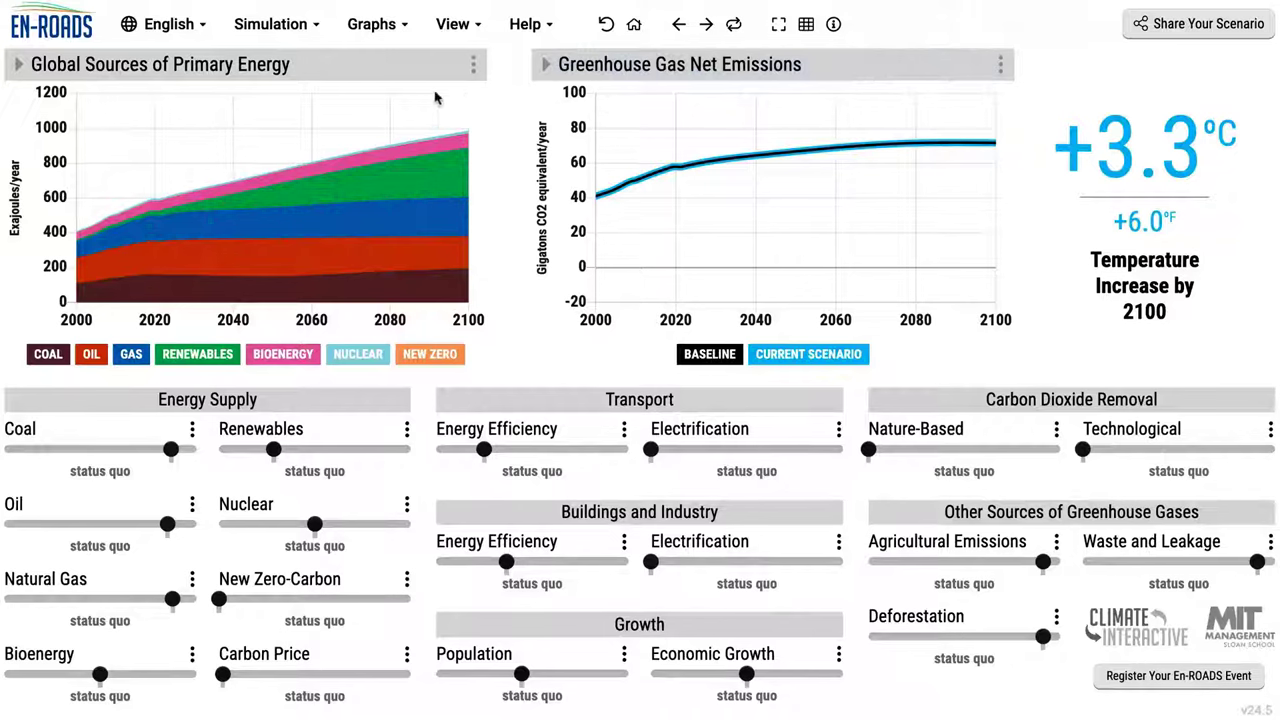
Open the simulation assumptions and set the climate sensitivity to 3.4 °C and then to 2.6 °C
left_click(325, 22)
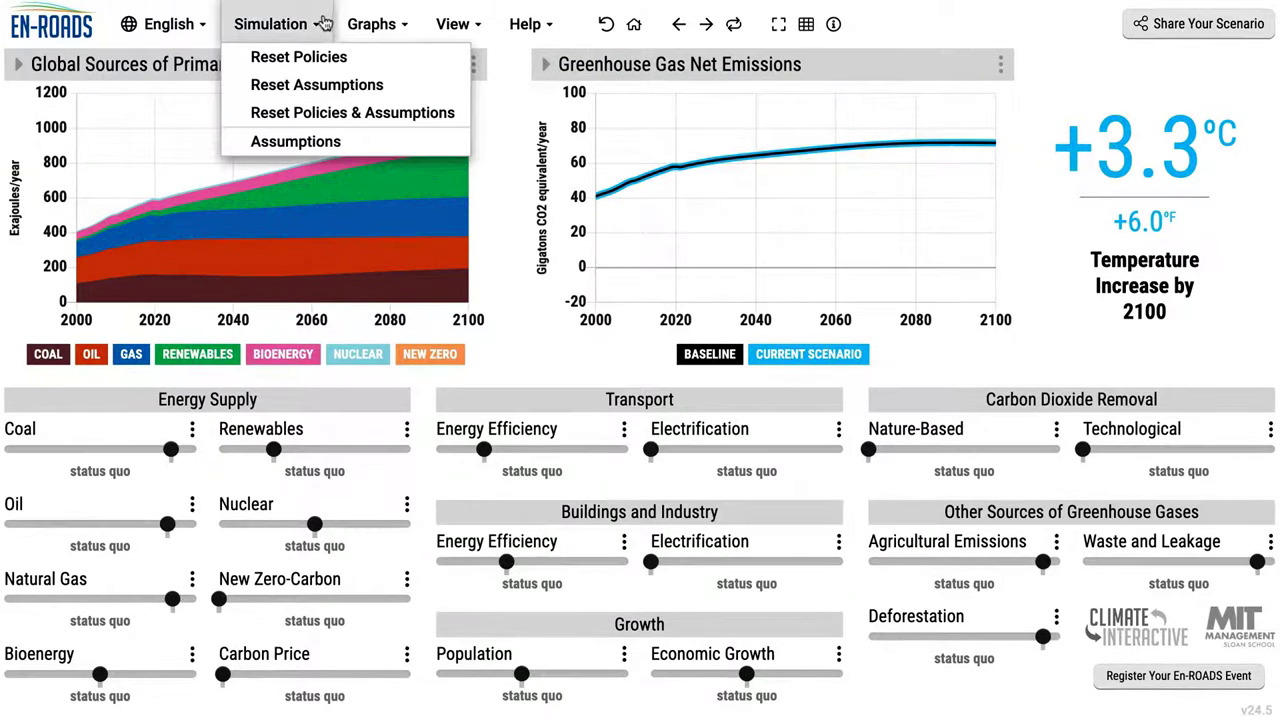
left_click(370, 140)
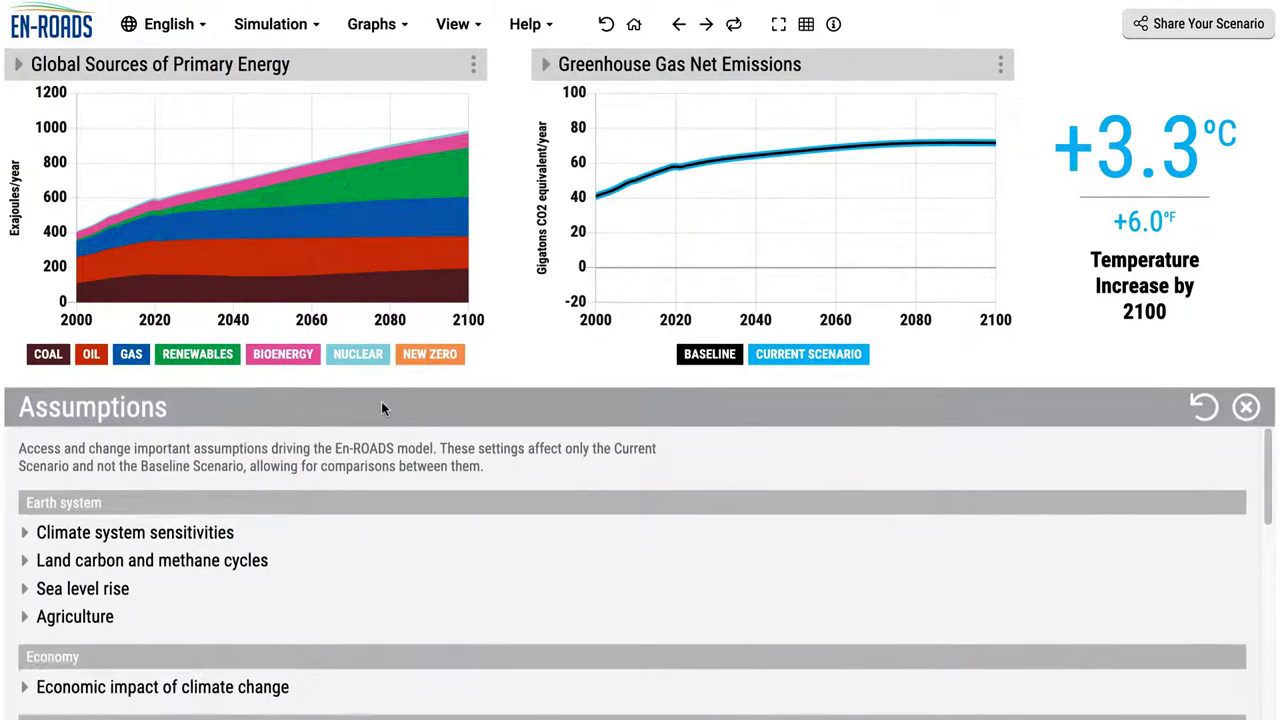
scroll(226, 482, "down", 1)
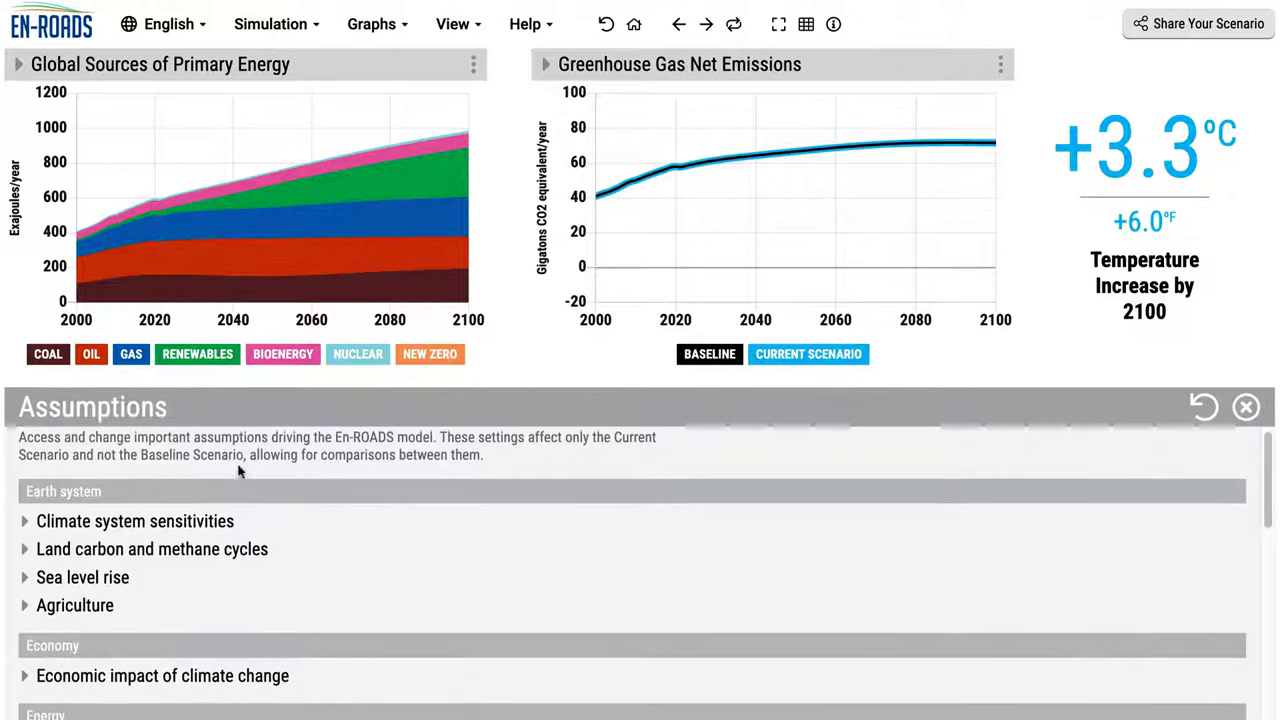
scroll(226, 482, "down", 1)
left_click(228, 482)
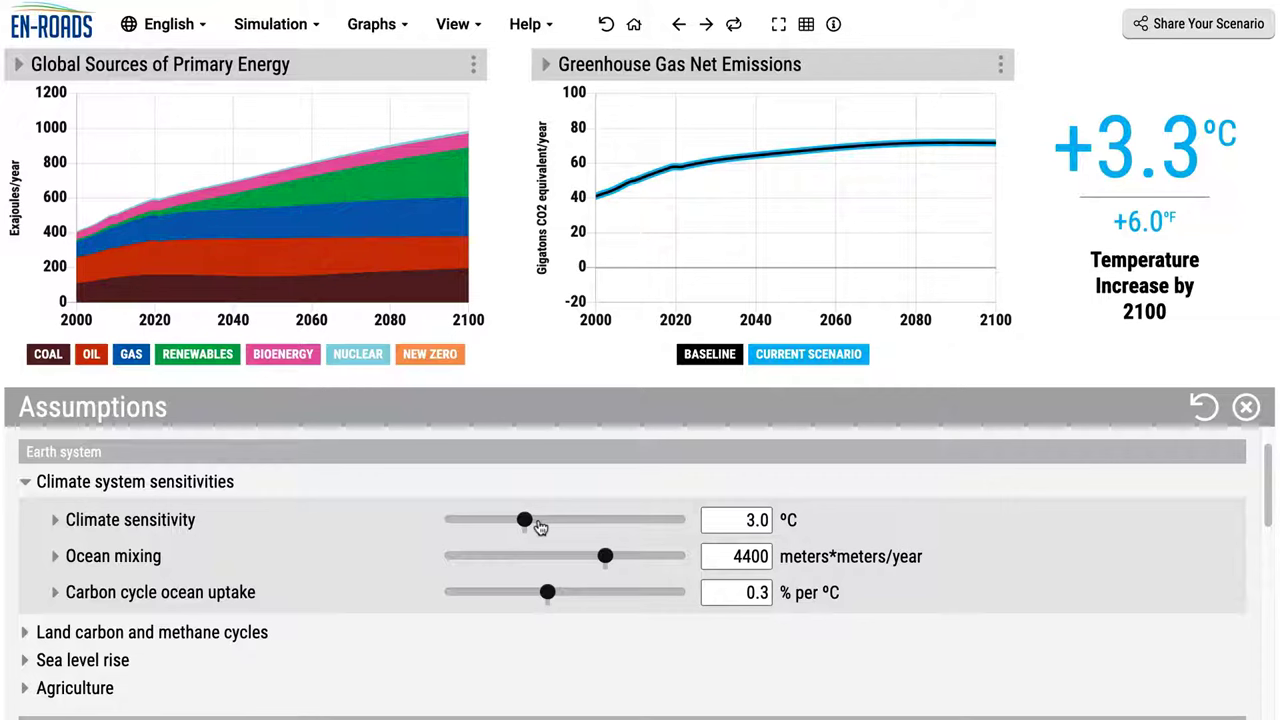
mouse_move(526, 522)
left_mouse_down()
mouse_move(490, 530)
mouse_move(563, 528)
mouse_move(541, 529)
left_mouse_up()
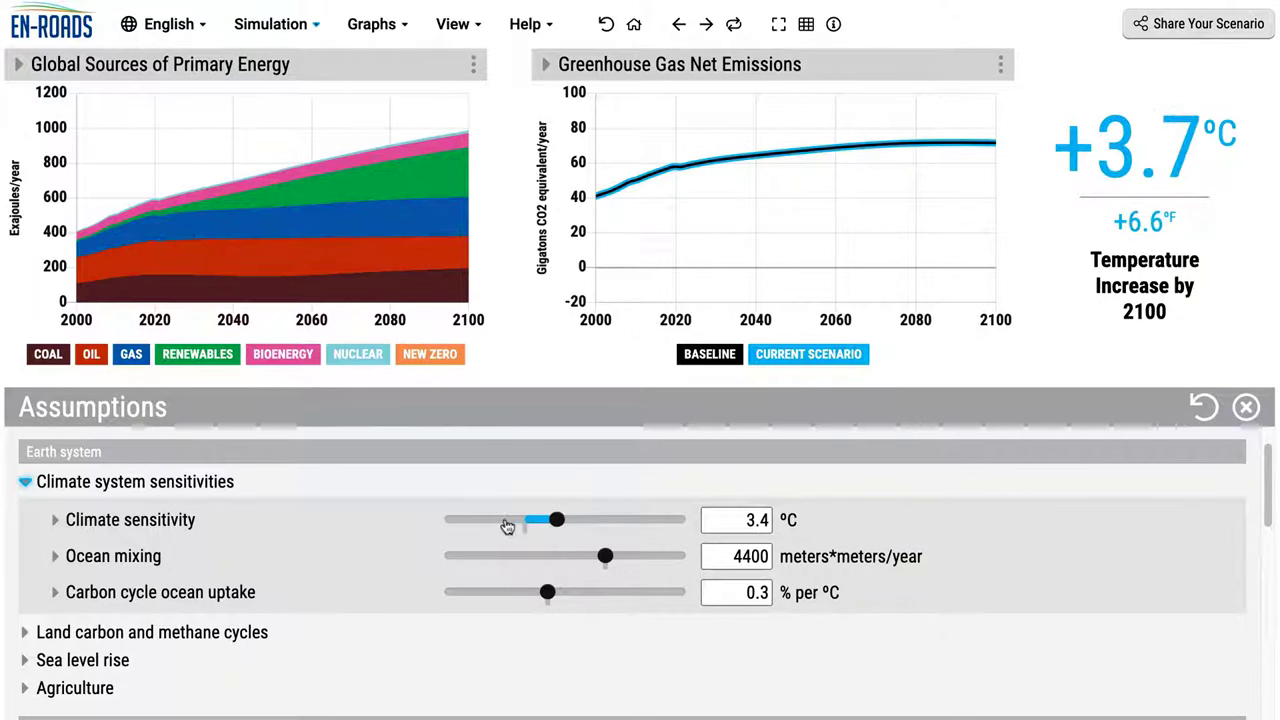
left_click(495, 525)
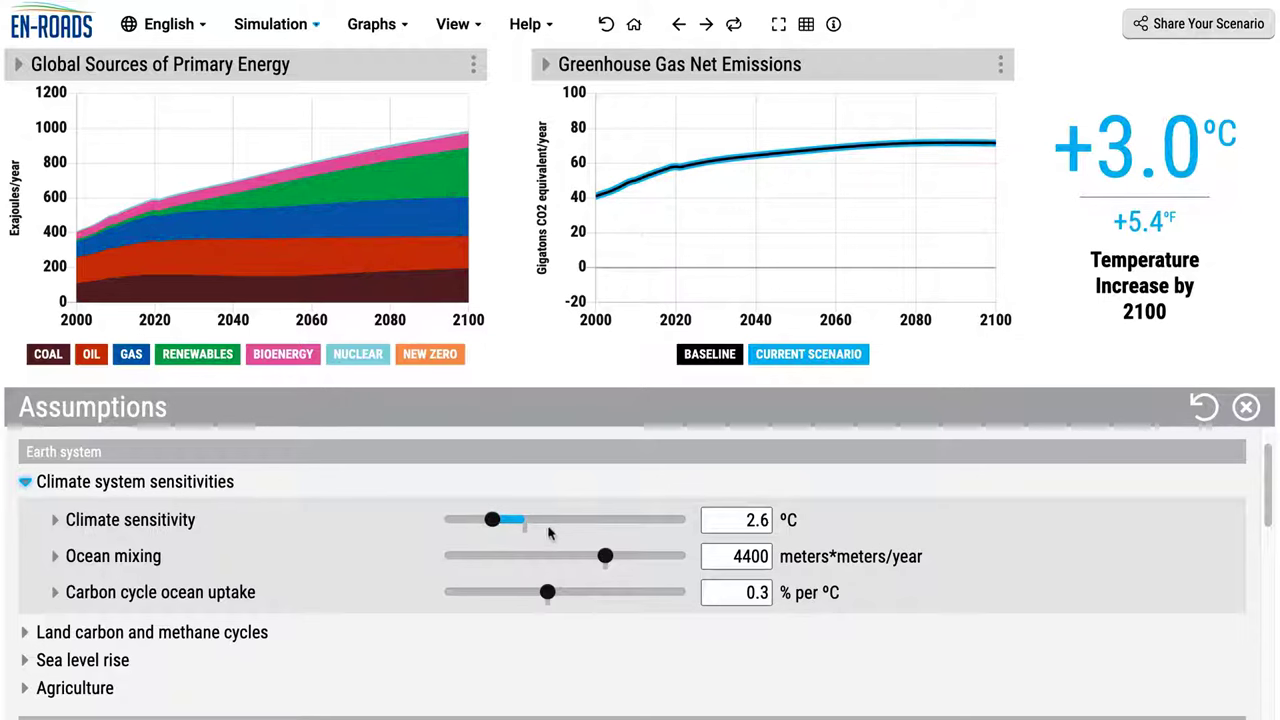
Read the explanation of climate sensitivity, look through the remaining assumption categories and close the assumptions
scroll(640, 540, "down", 1)
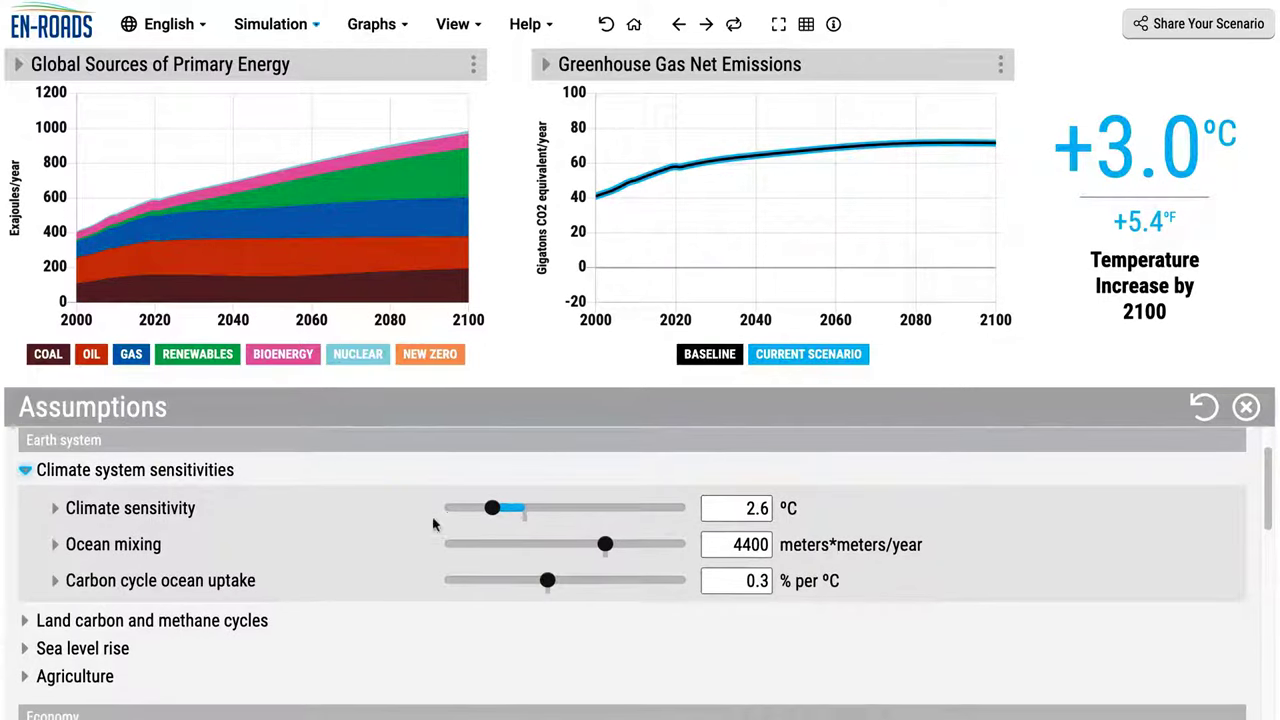
left_click(190, 512)
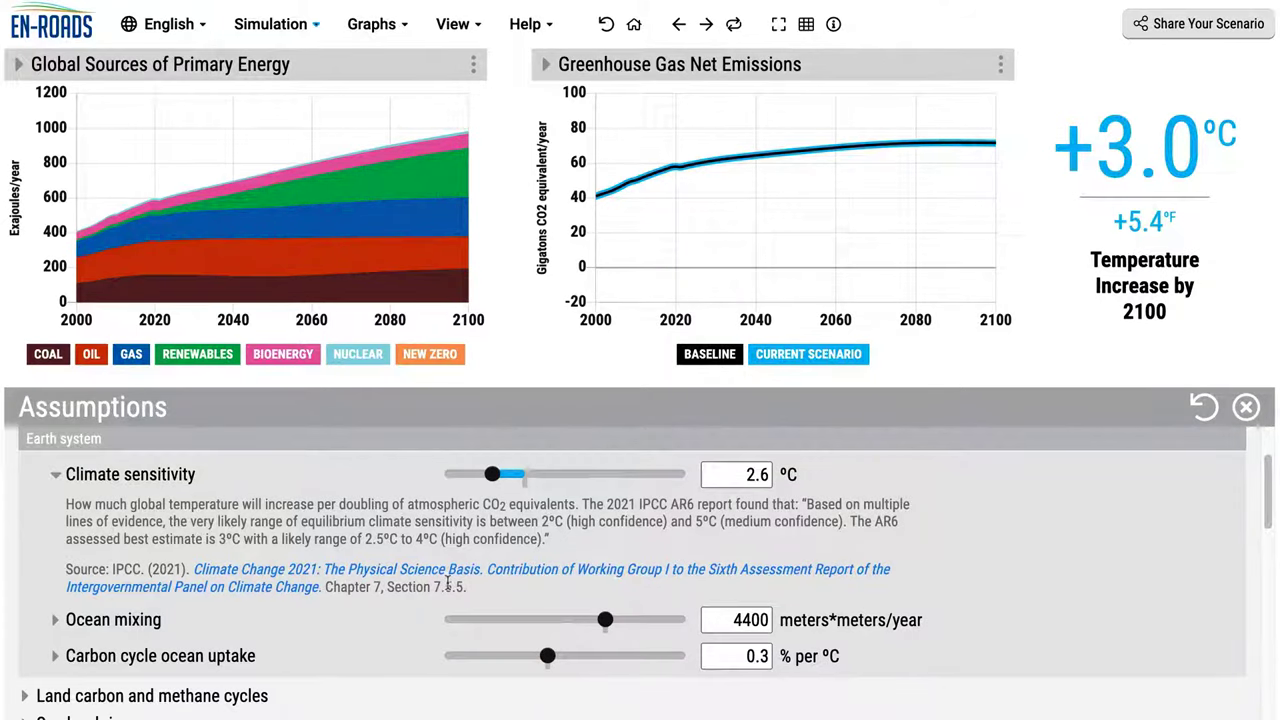
left_click(173, 484)
scroll(192, 529, "down", 3)
scroll(192, 529, "down", 3)
scroll(640, 570, "down", 5)
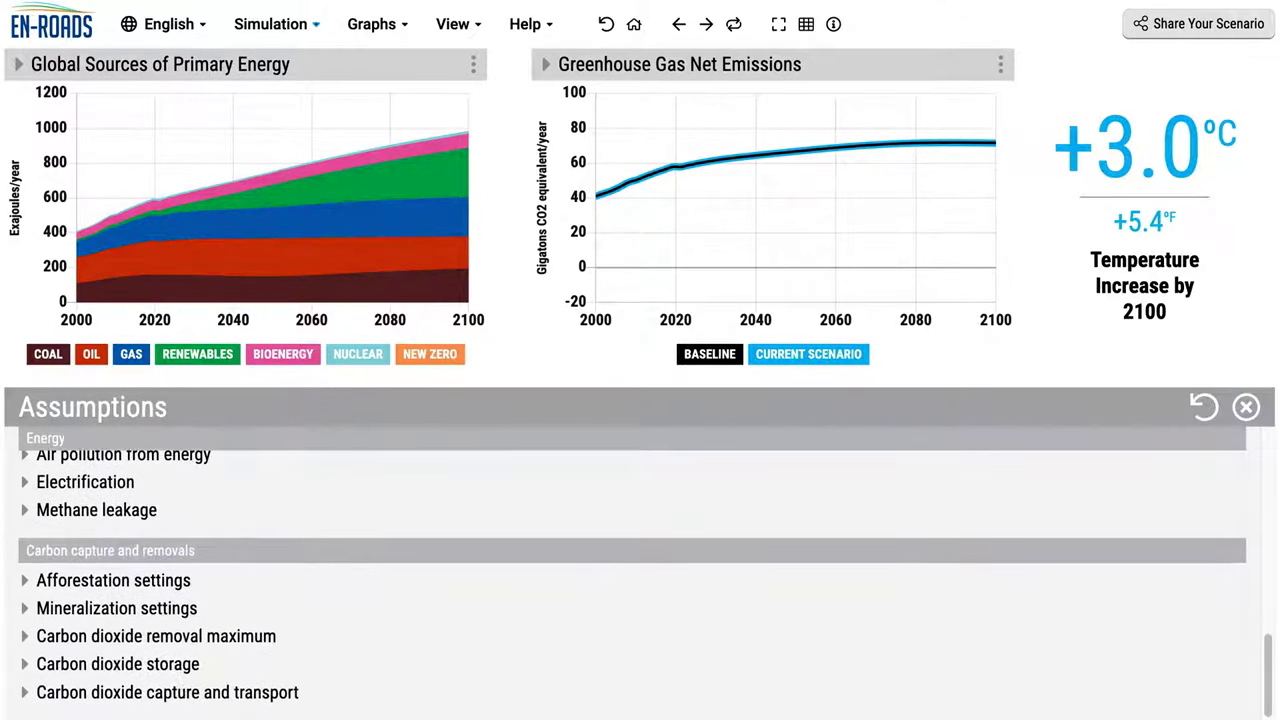
key("Escape")
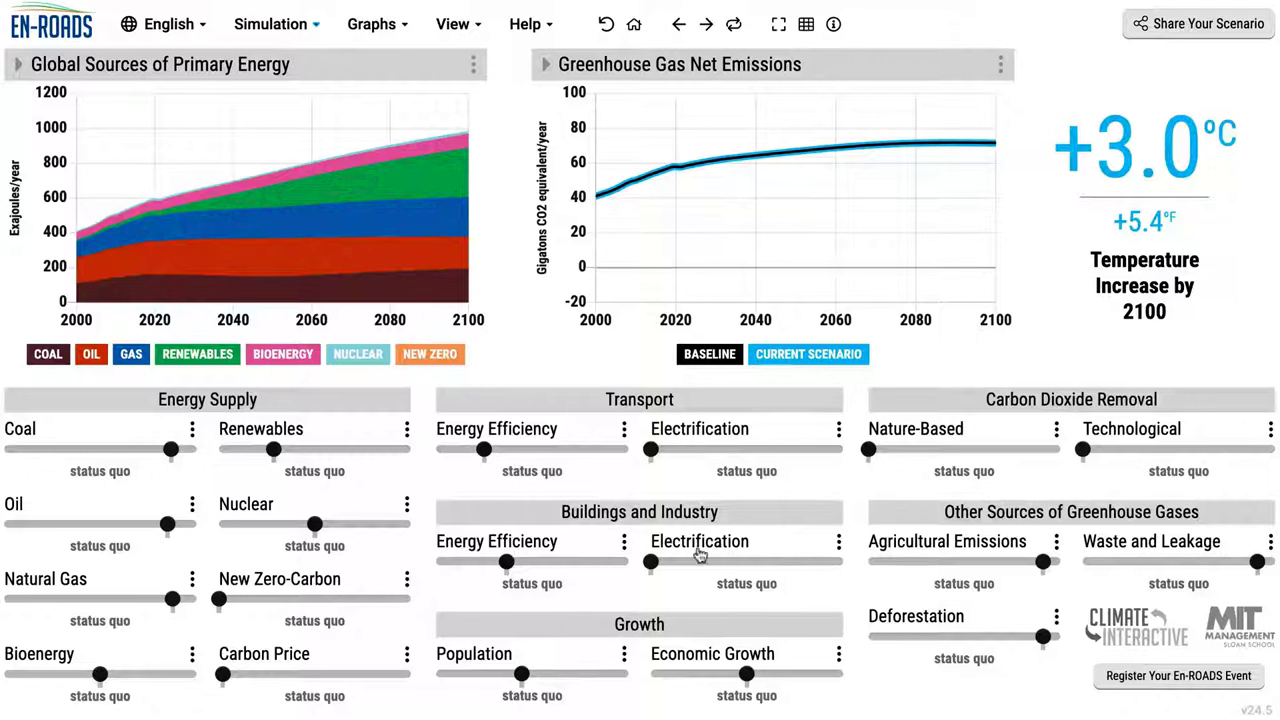
Set renewables to highly subsidized, nuclear to subsidized, transport efficiency to increased and building efficiency to highly increased, and open the scenario sharing options
left_click_drag(273, 449, 356, 449)
left_click_drag(314, 524, 369, 524)
left_click_drag(484, 449, 545, 449)
left_click_drag(506, 561, 567, 561)
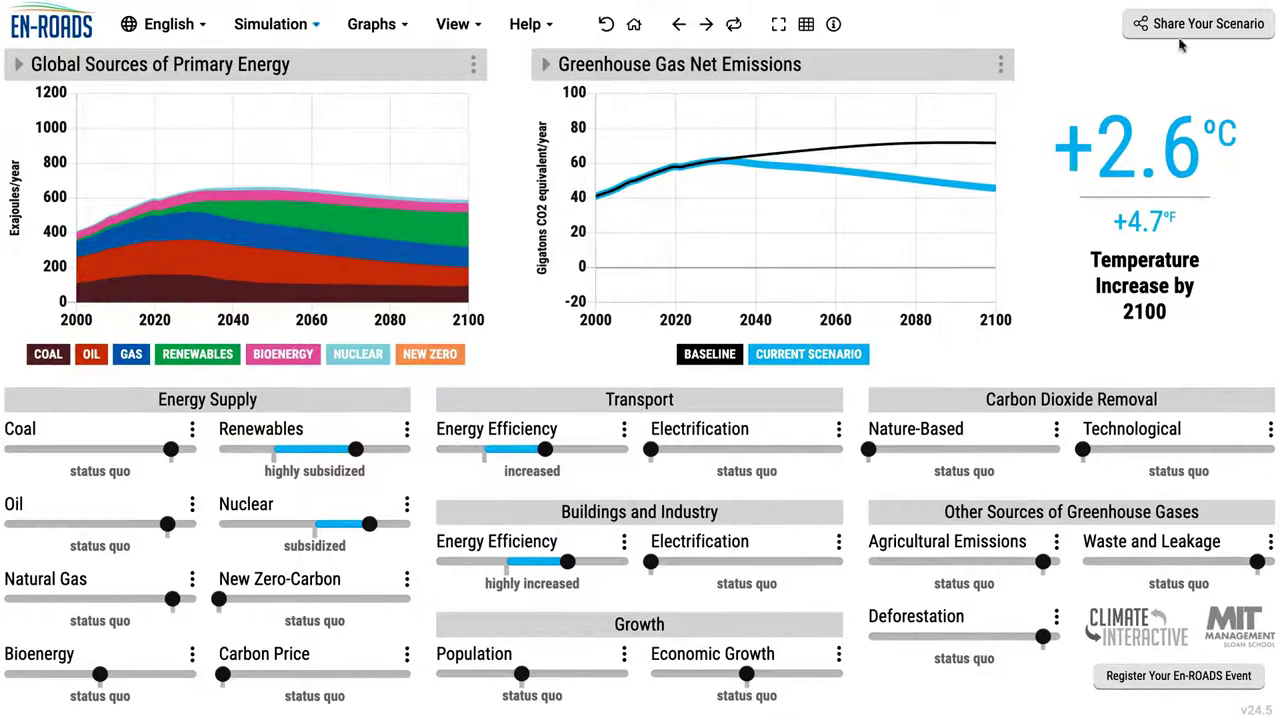
left_click(1185, 27)
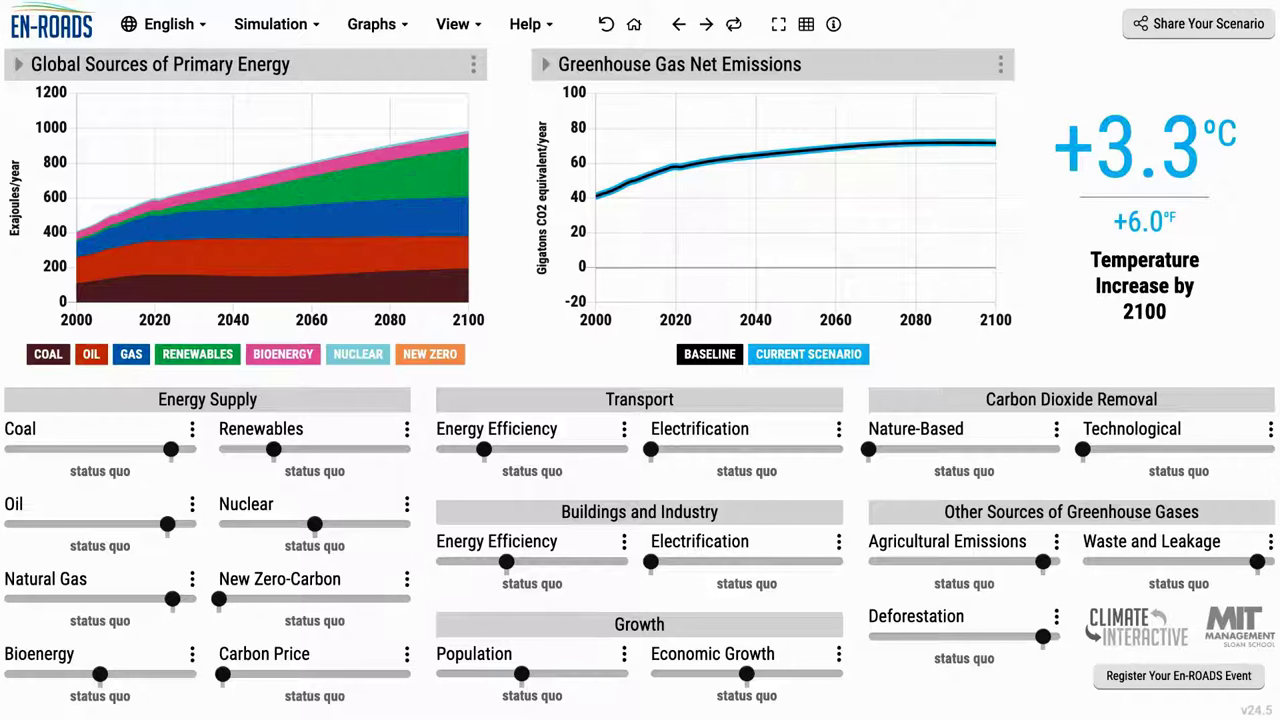
View the Kaya Graphs and return to the Main Graphs
left_click(490, 23)
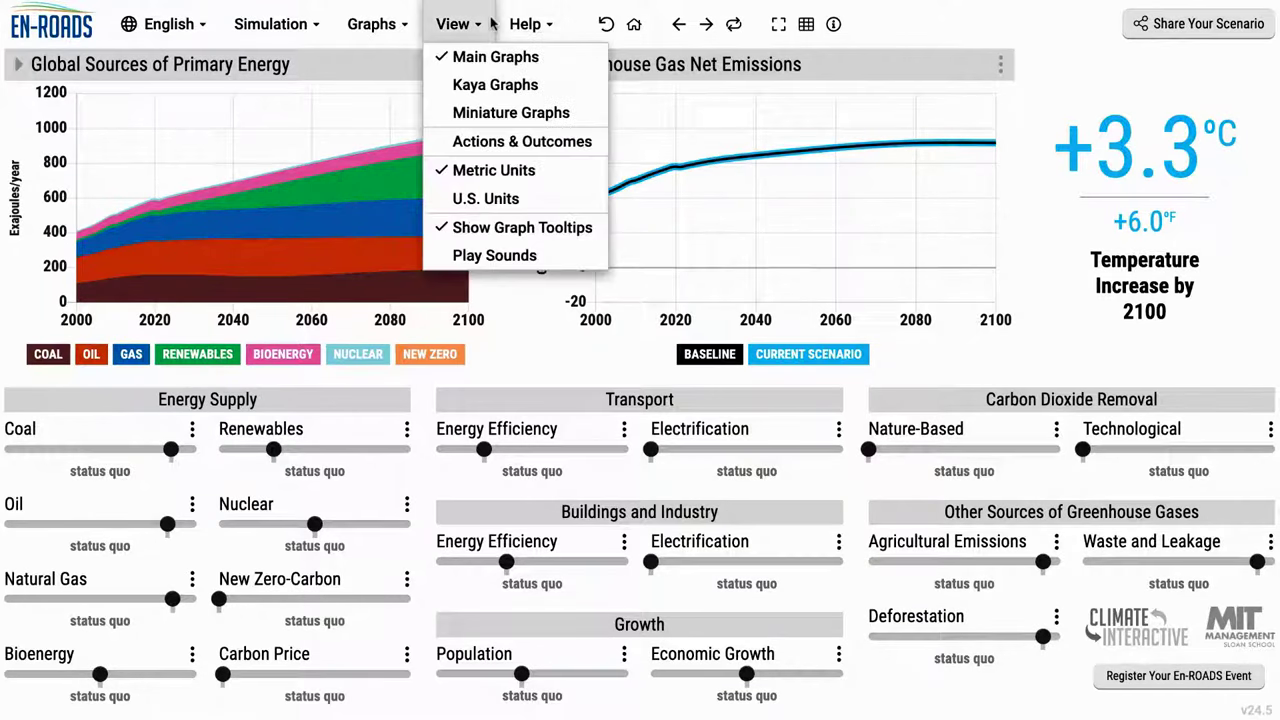
left_click(589, 88)
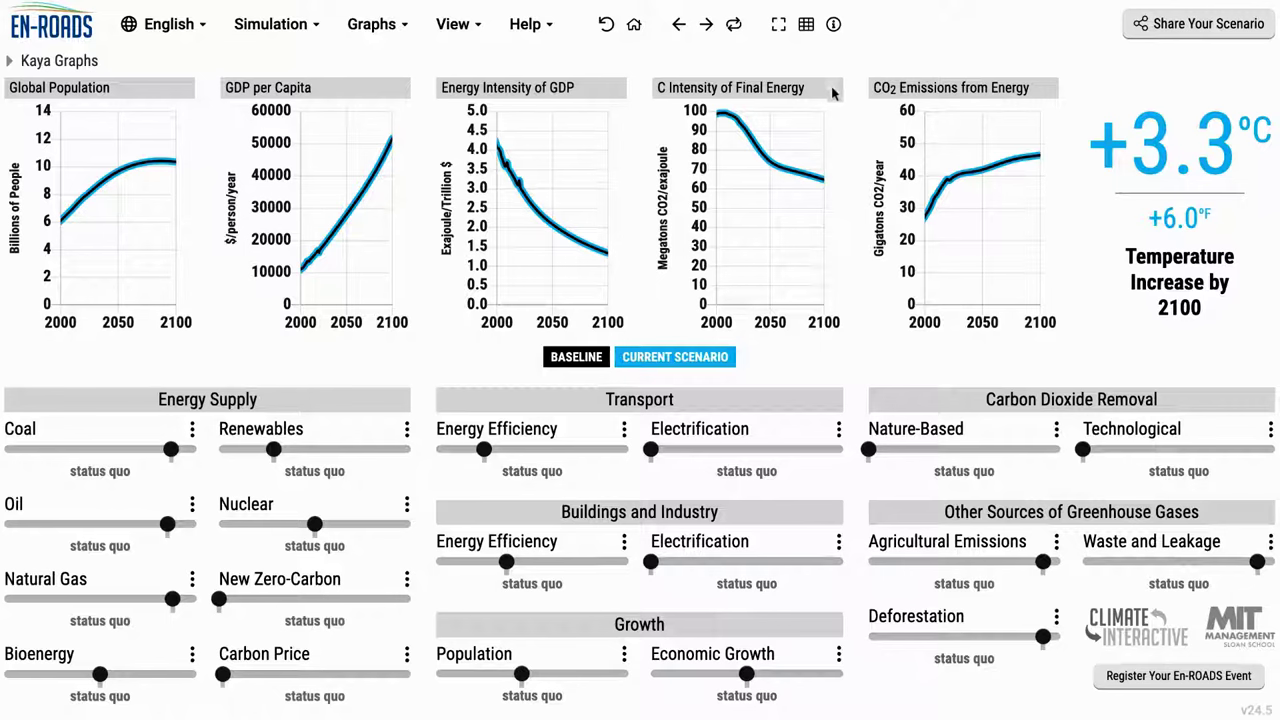
left_click(455, 24)
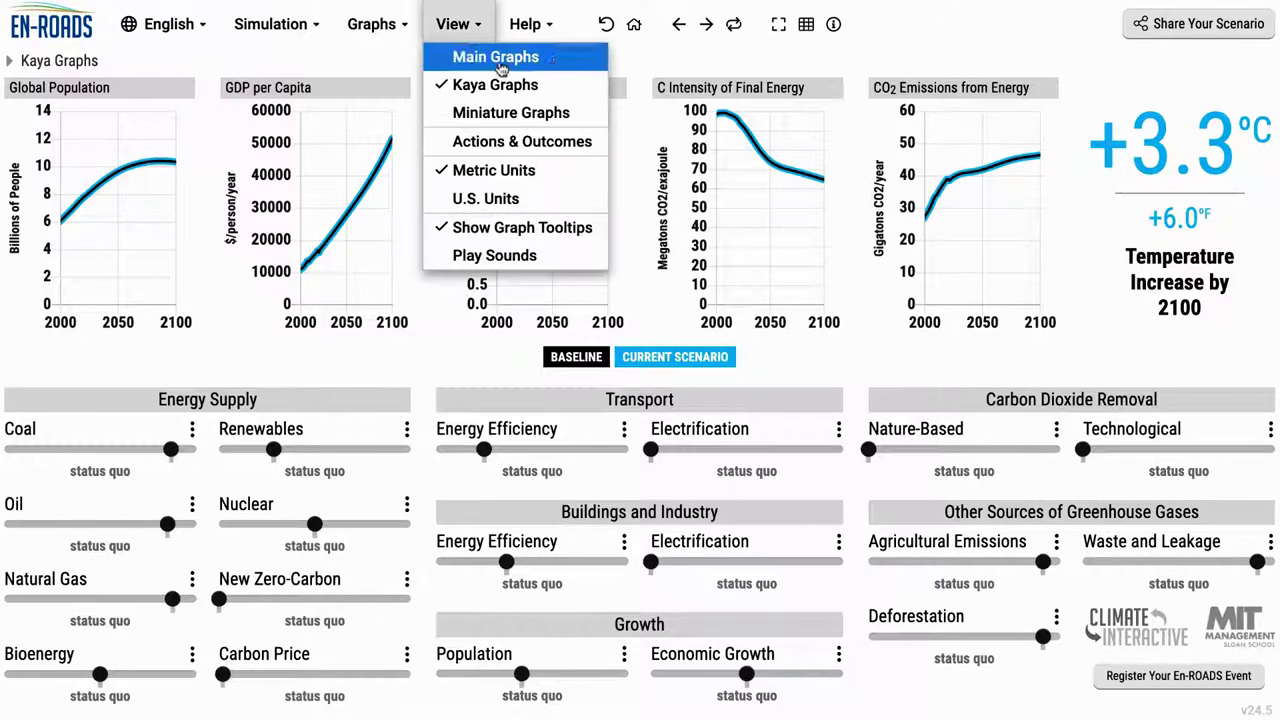
left_click(589, 62)
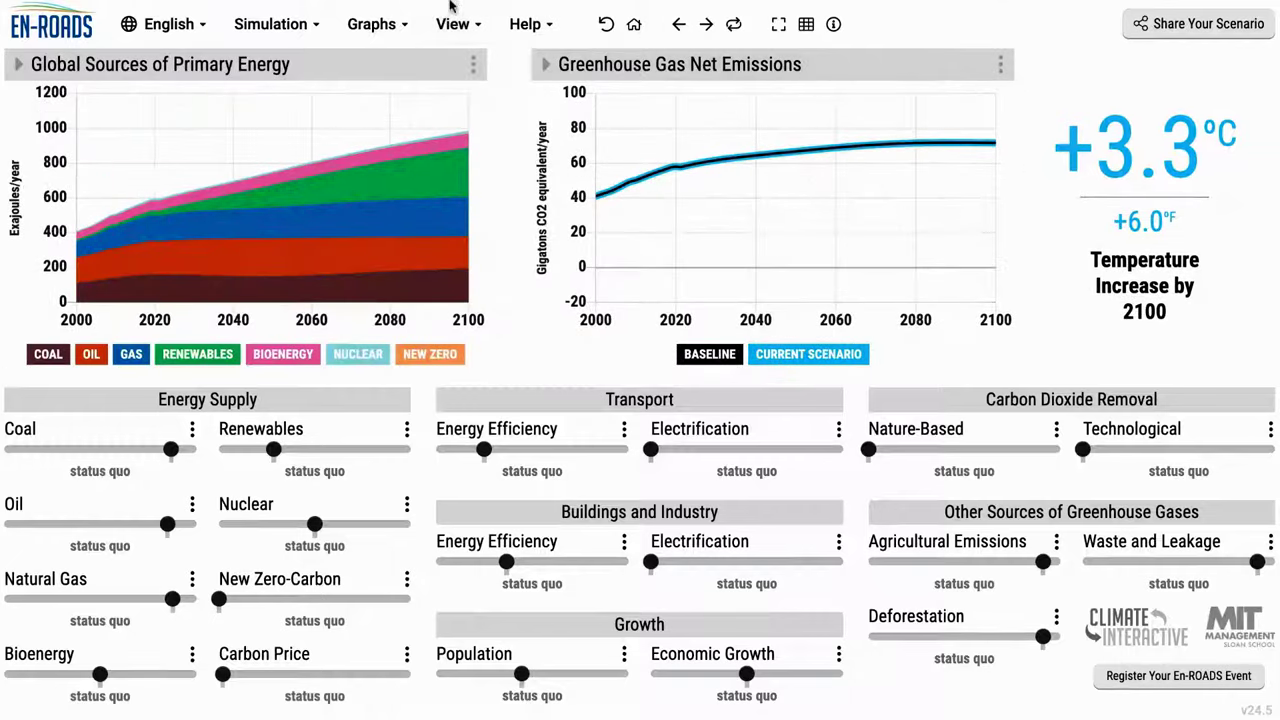
Show Net GHG Emissions by Gas from the miniature graphs, and replace Global Sources of Primary Energy with Air Pollution from Energy by Source—Area
left_click(805, 27)
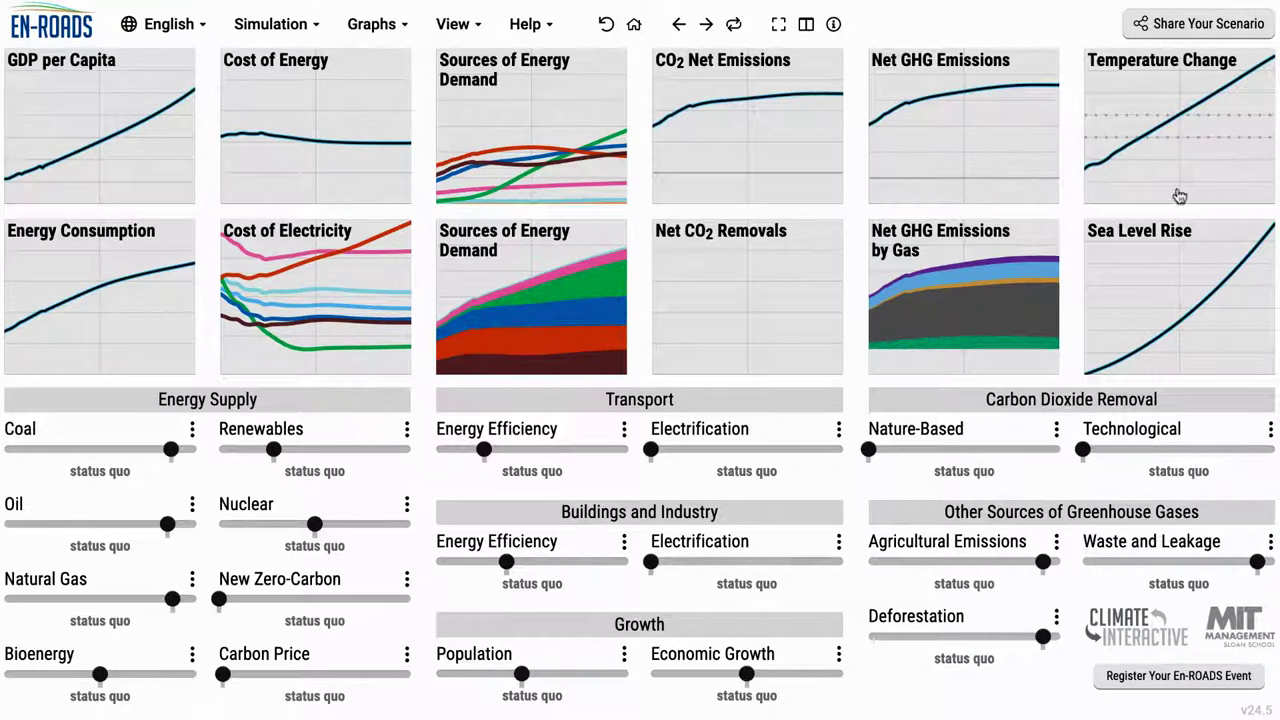
left_click(985, 306)
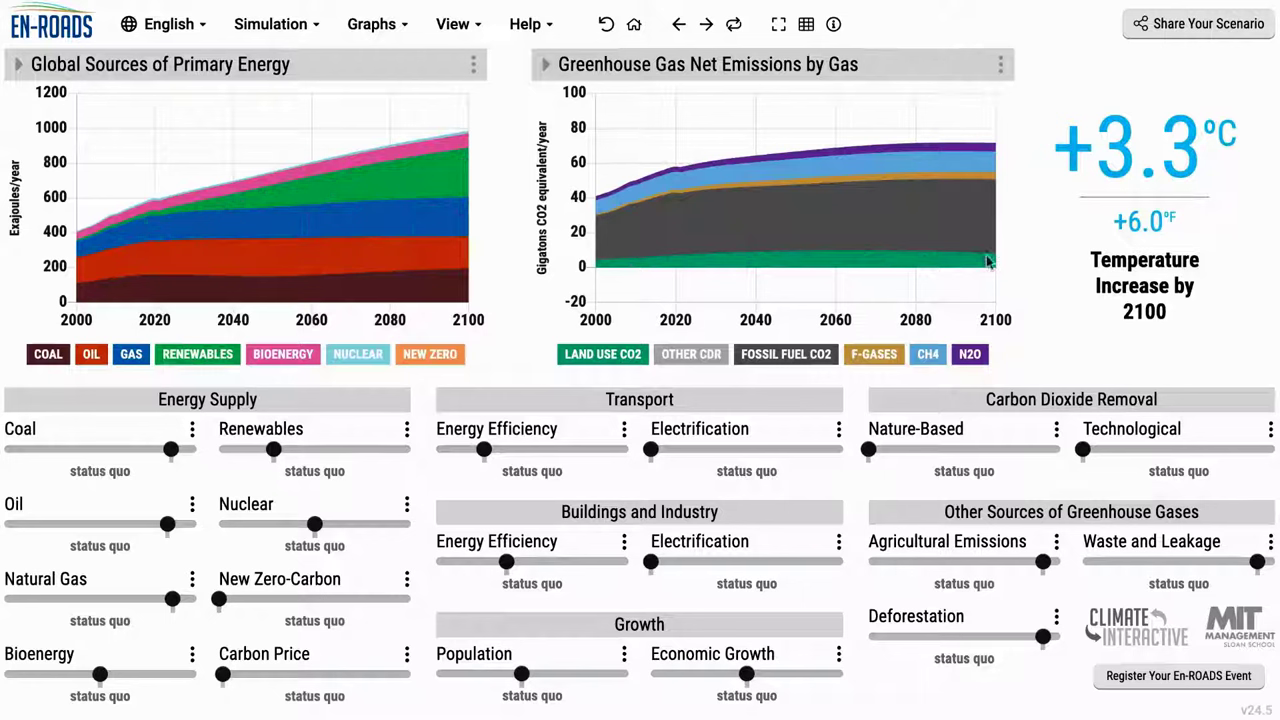
left_click(383, 77)
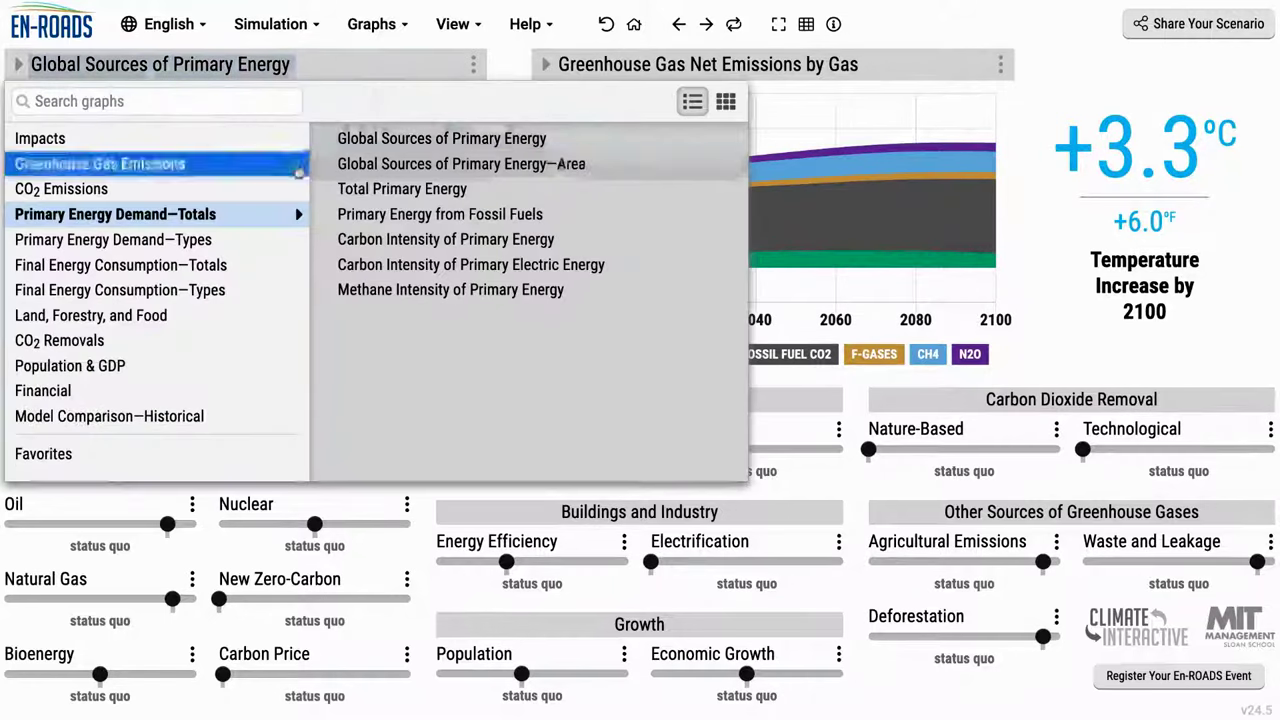
mouse_move(223, 134)
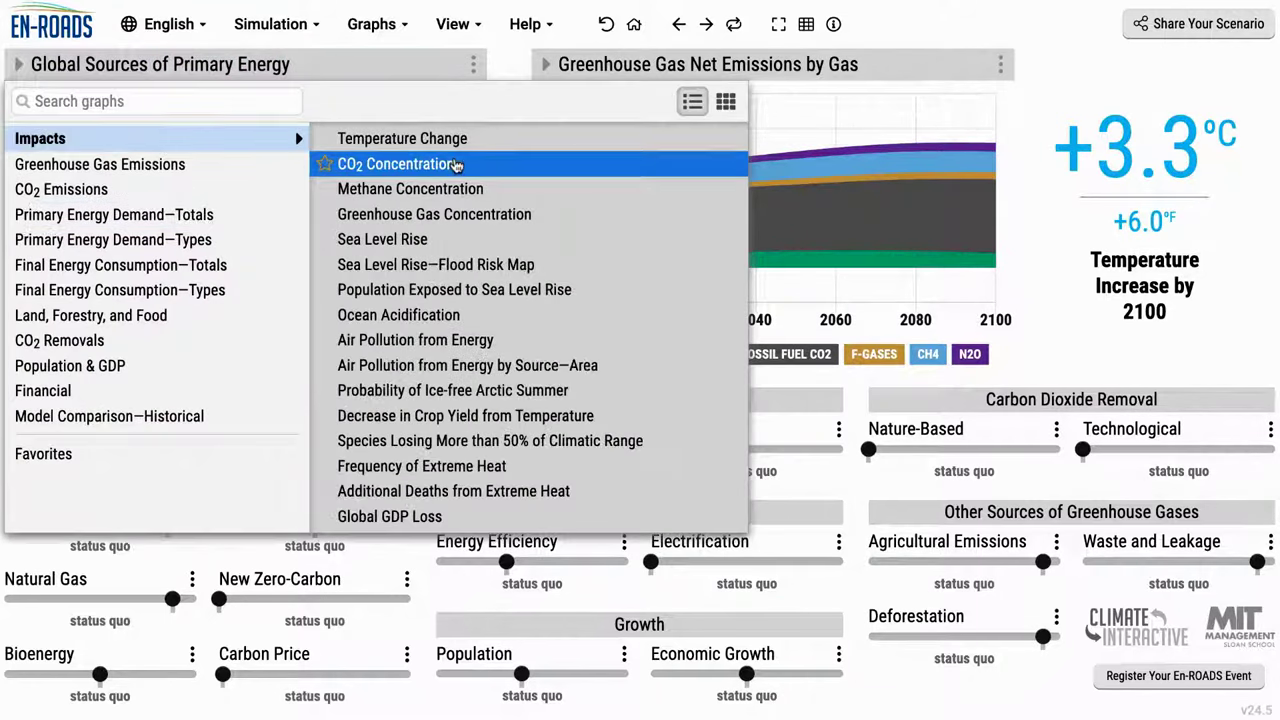
left_click(652, 367)
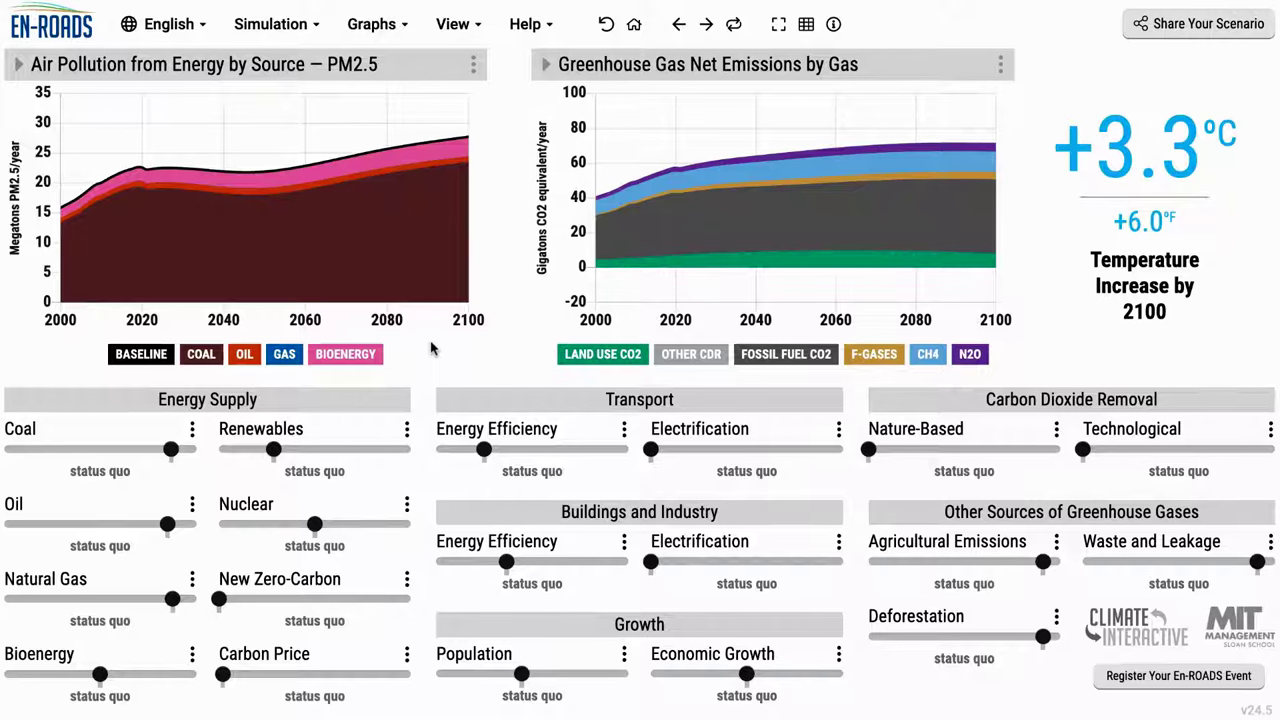
Raise the carbon price to very high, and reset the policies and graphs to their defaults
left_click(365, 676)
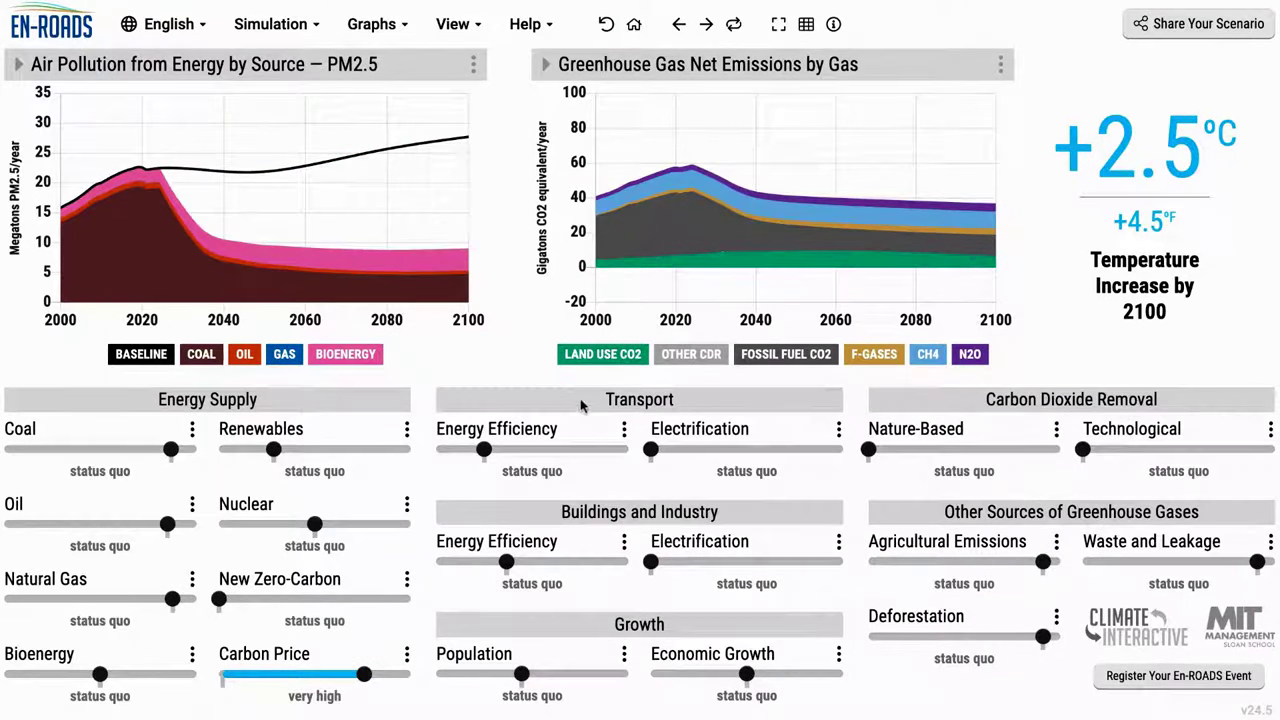
left_click(606, 24)
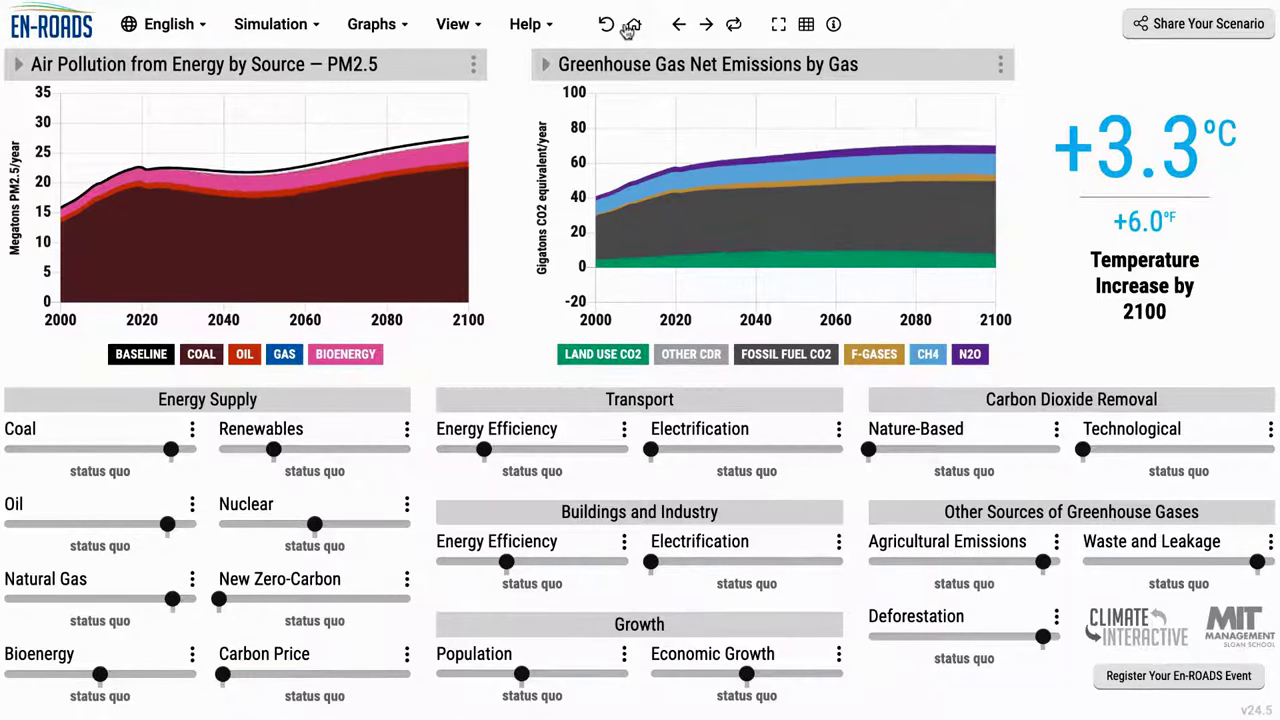
left_click(606, 24)
Show the Cost of Electricity graph from the miniature graphs and raise the renewables subsidy to its maximum
left_click(807, 24)
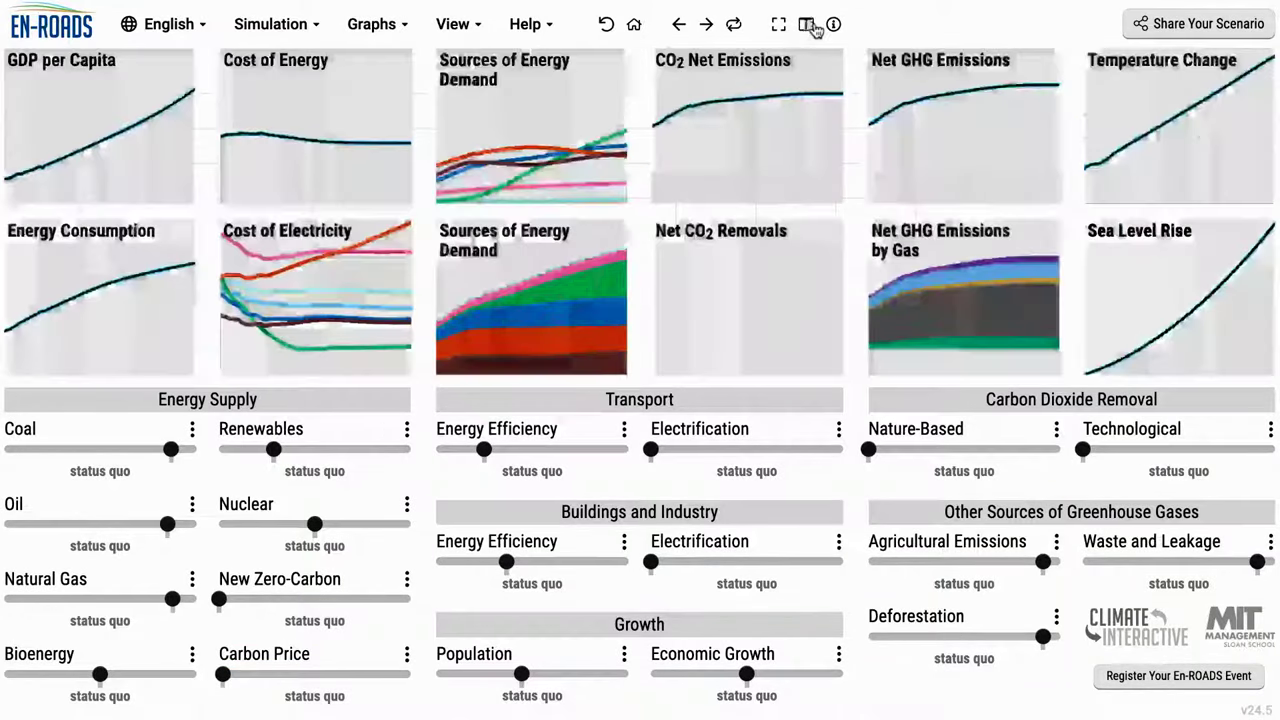
left_click(375, 362)
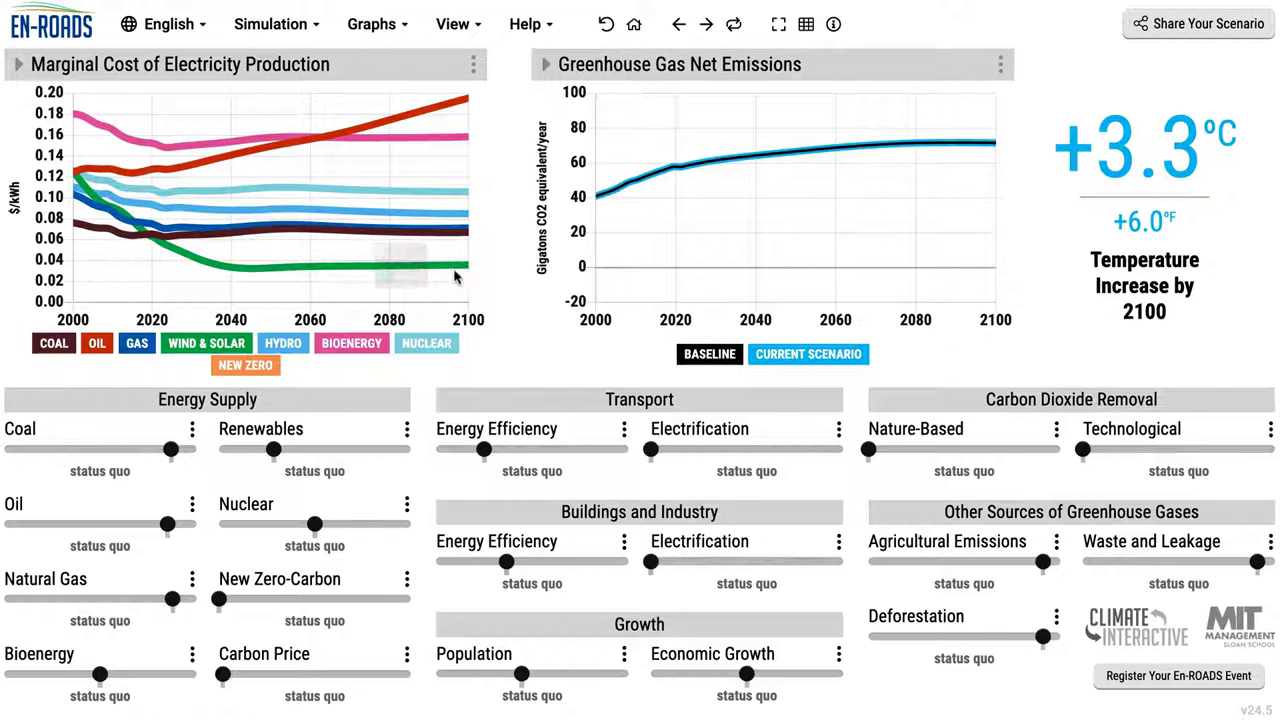
left_click(388, 450)
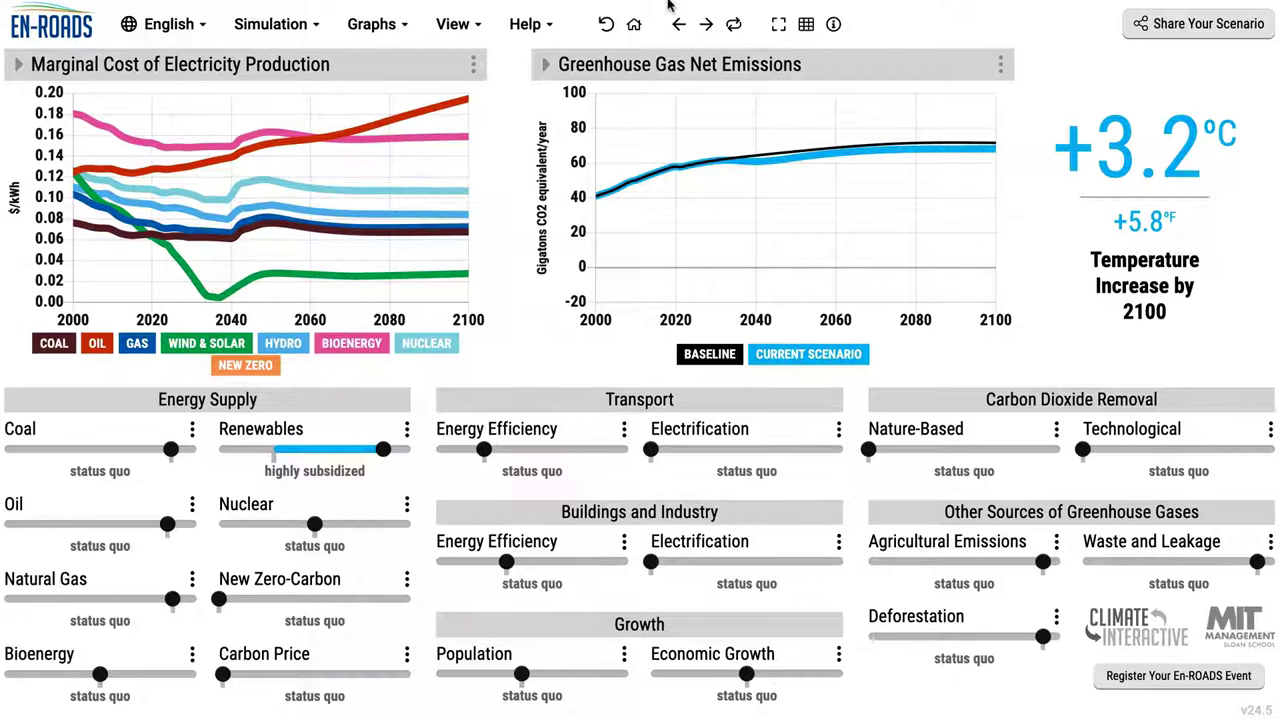
key("End")
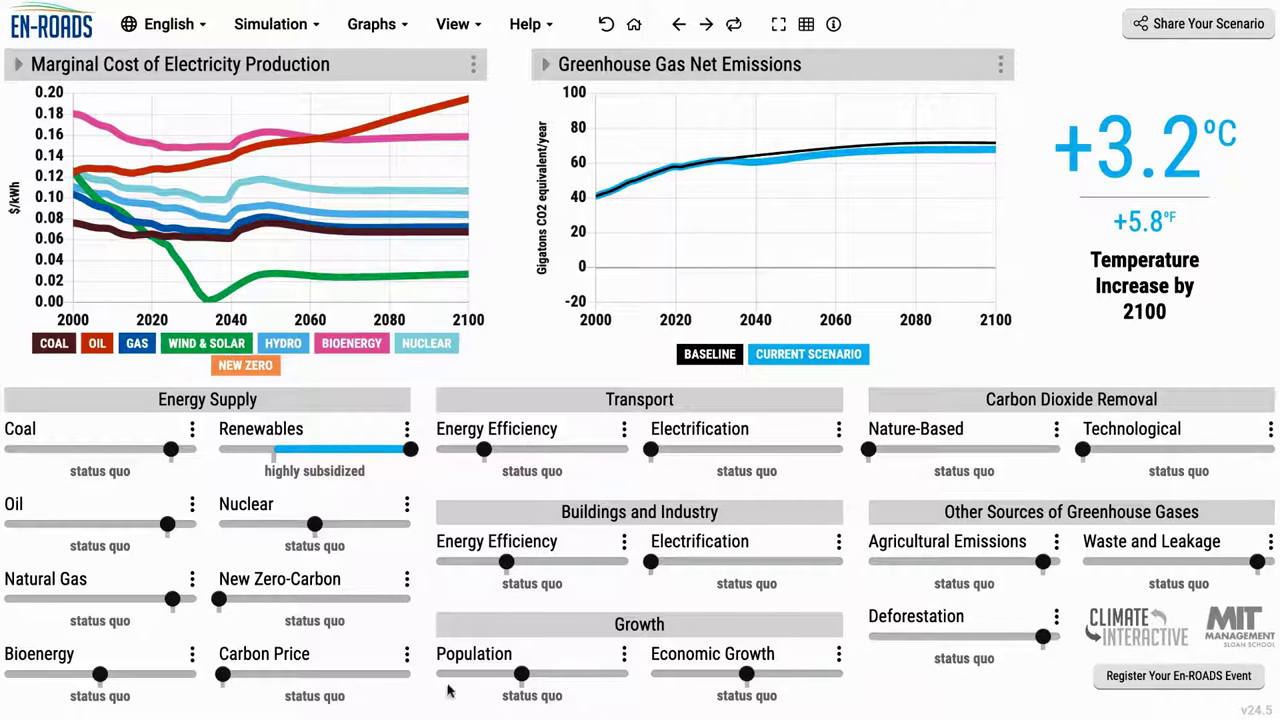
Set buildings and industry energy efficiency to increased, transport electrification to subsidized, and buildings and industry electrification to highly subsidized
left_click(562, 562)
left_click(727, 449)
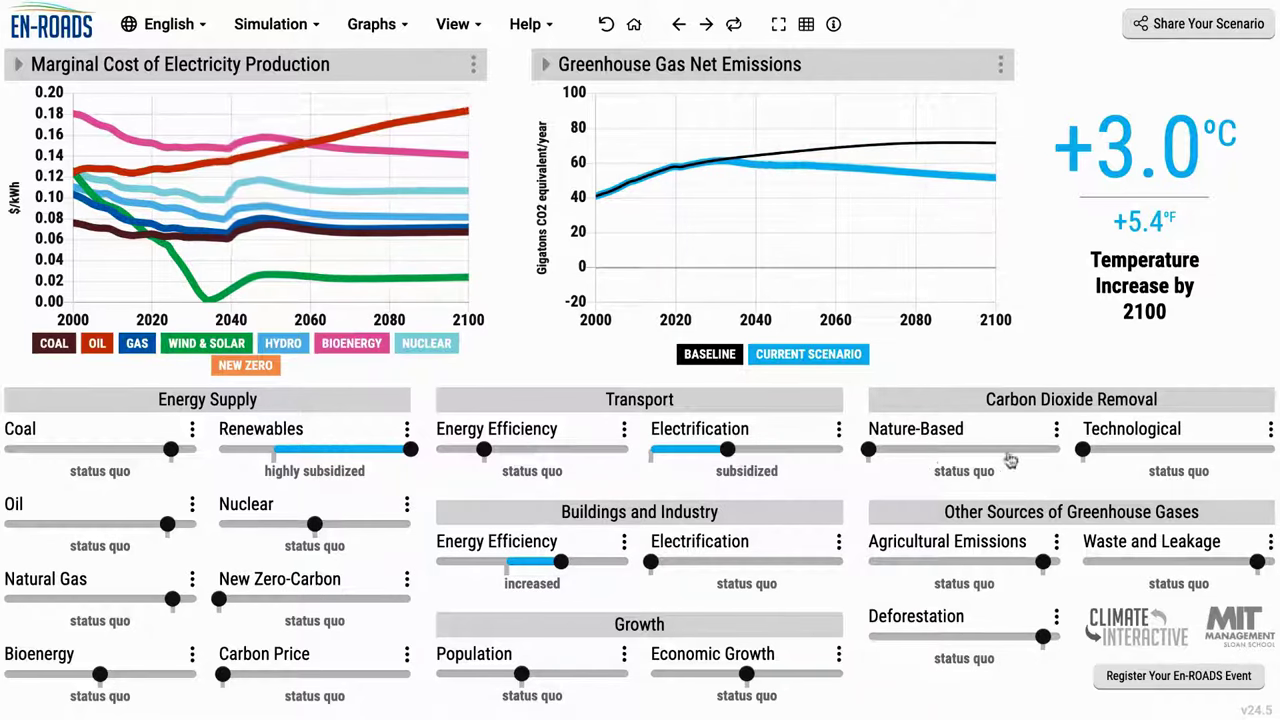
left_click(753, 562)
Set nature-based carbon removal to medium growth, technological removal to low growth, and waste and leakage, agricultural emissions and deforestation to reduced
left_click(957, 449)
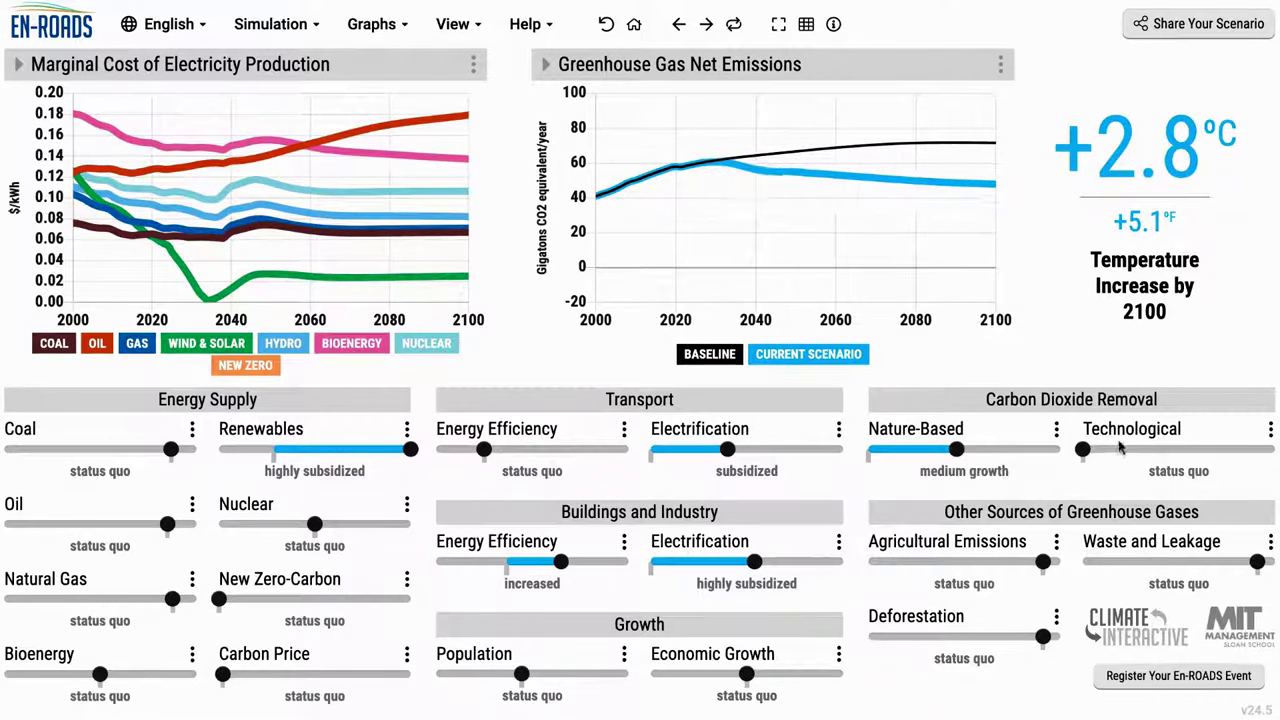
left_click(1130, 449)
left_click(1183, 562)
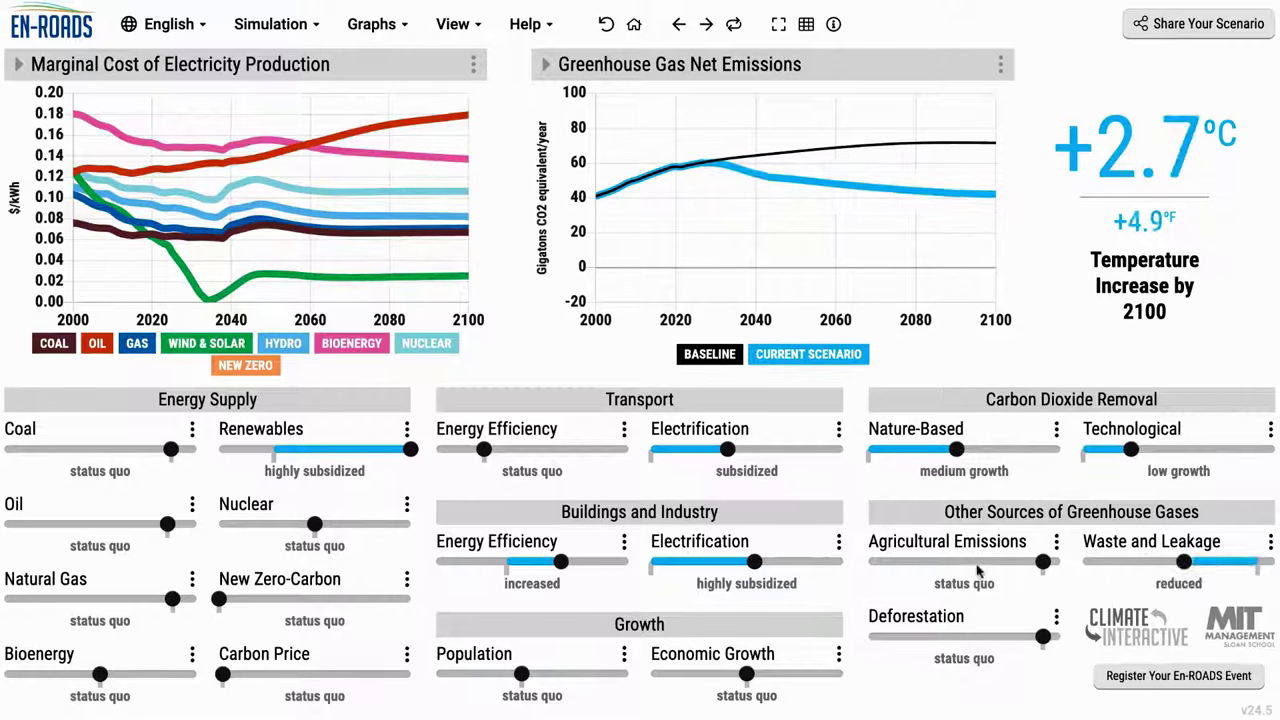
left_click(977, 562)
left_click(976, 637)
Set transport energy efficiency to increased, coal, oil and natural gas to very highly taxed, and bioenergy to taxed
left_click(538, 449)
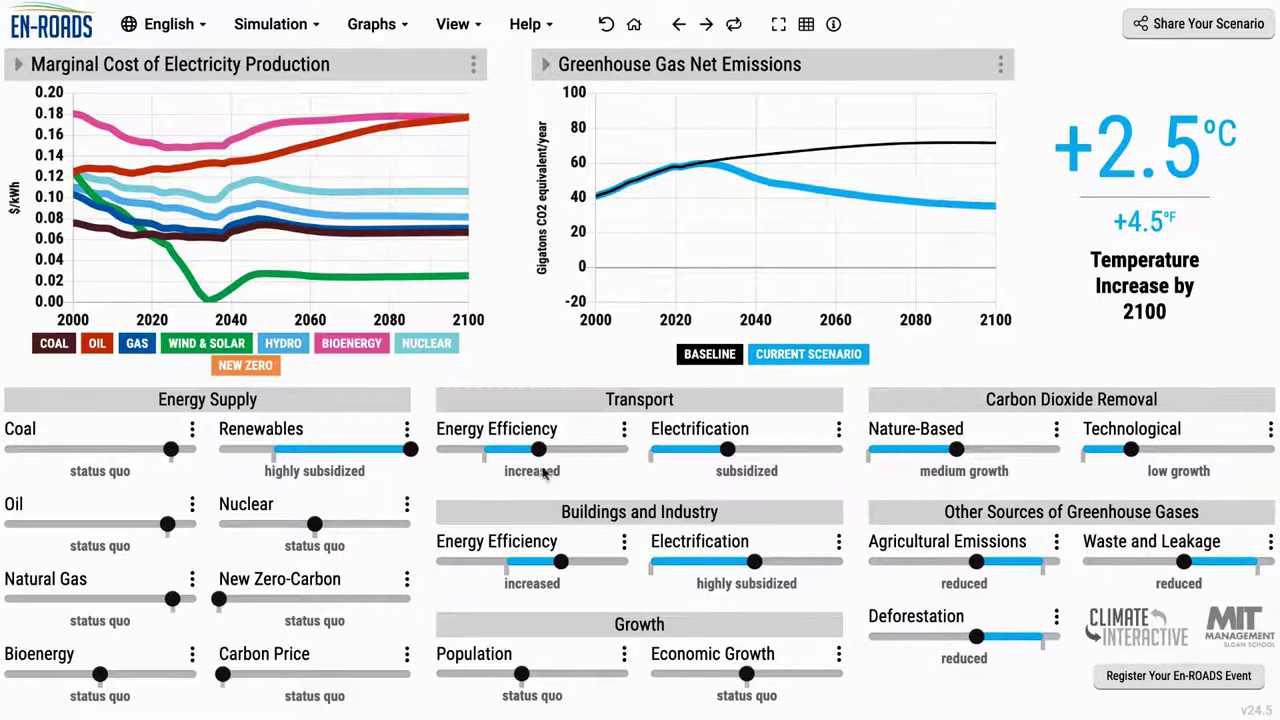
left_click(37, 449)
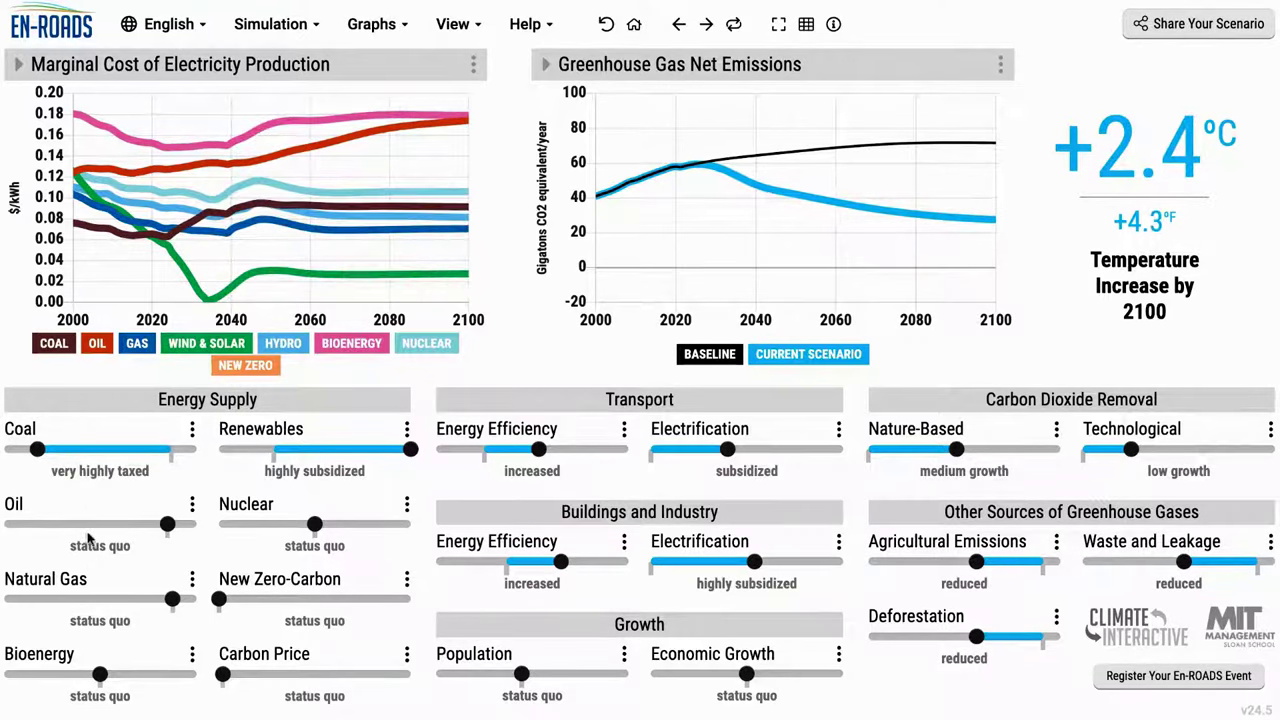
left_click(44, 524)
left_click(37, 599)
left_click(62, 675)
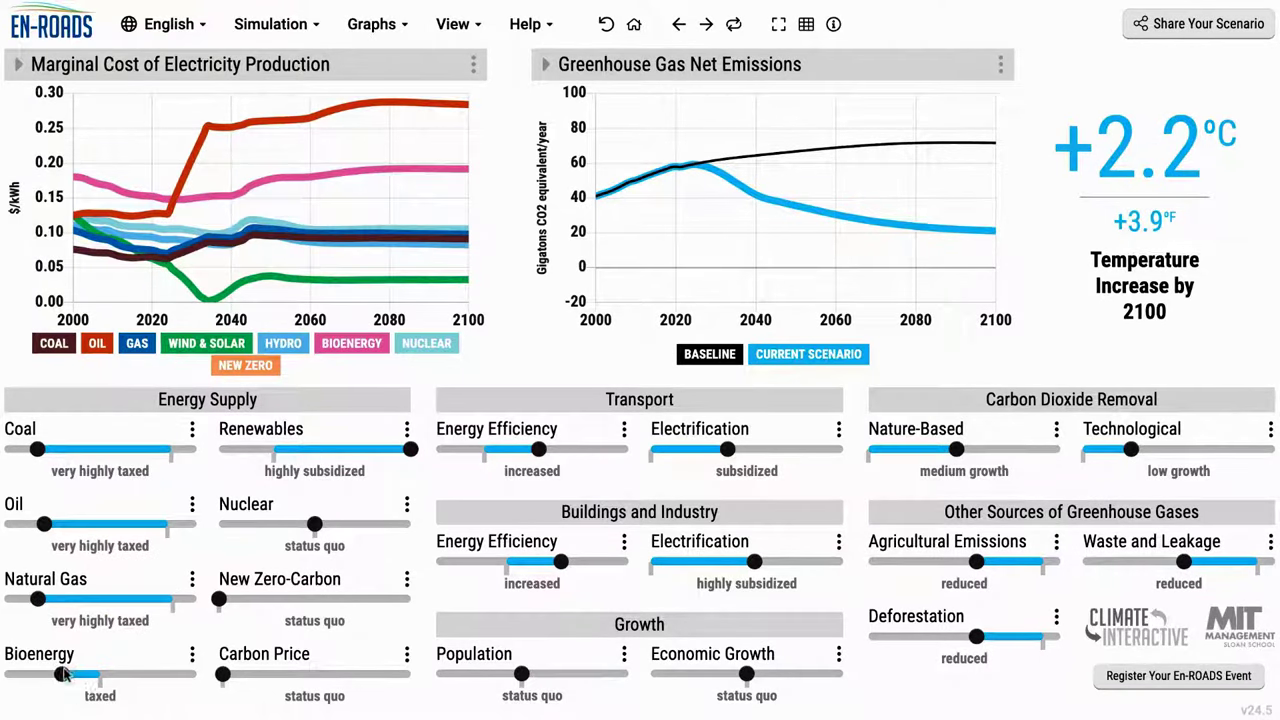
left_click(383, 524)
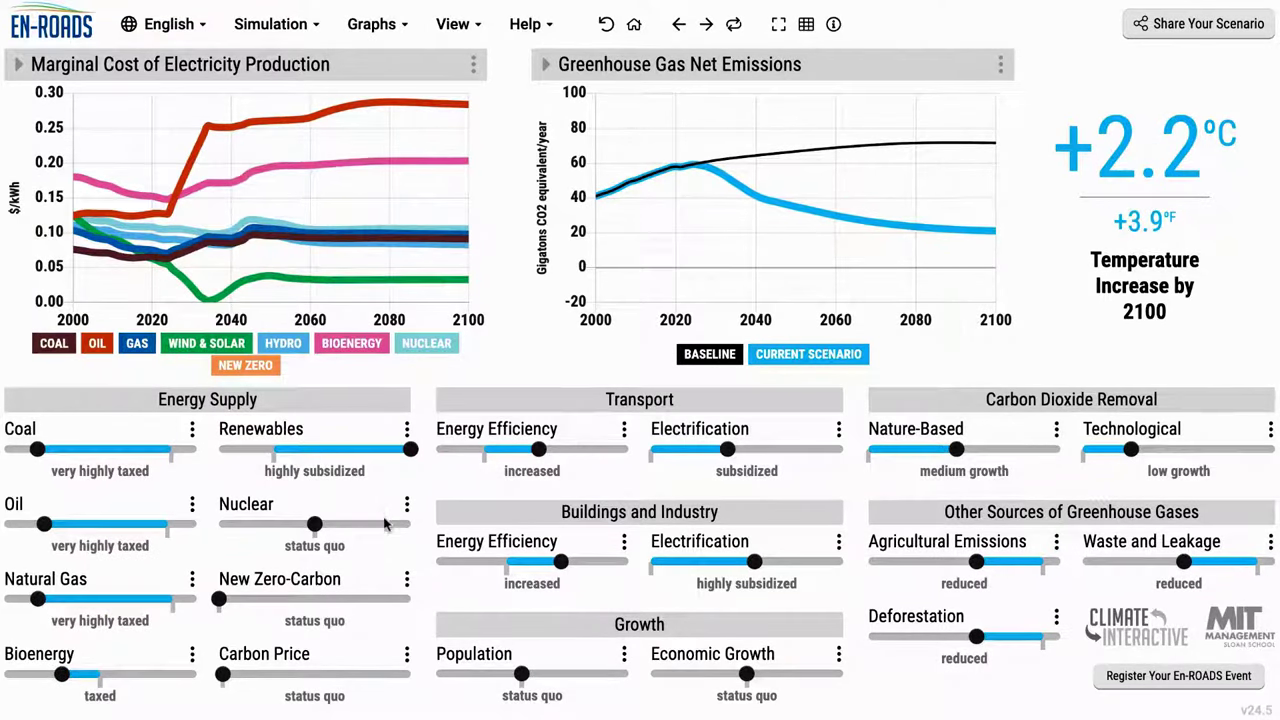
Set nuclear to highly subsidized and the carbon price to high
left_click(293, 675)
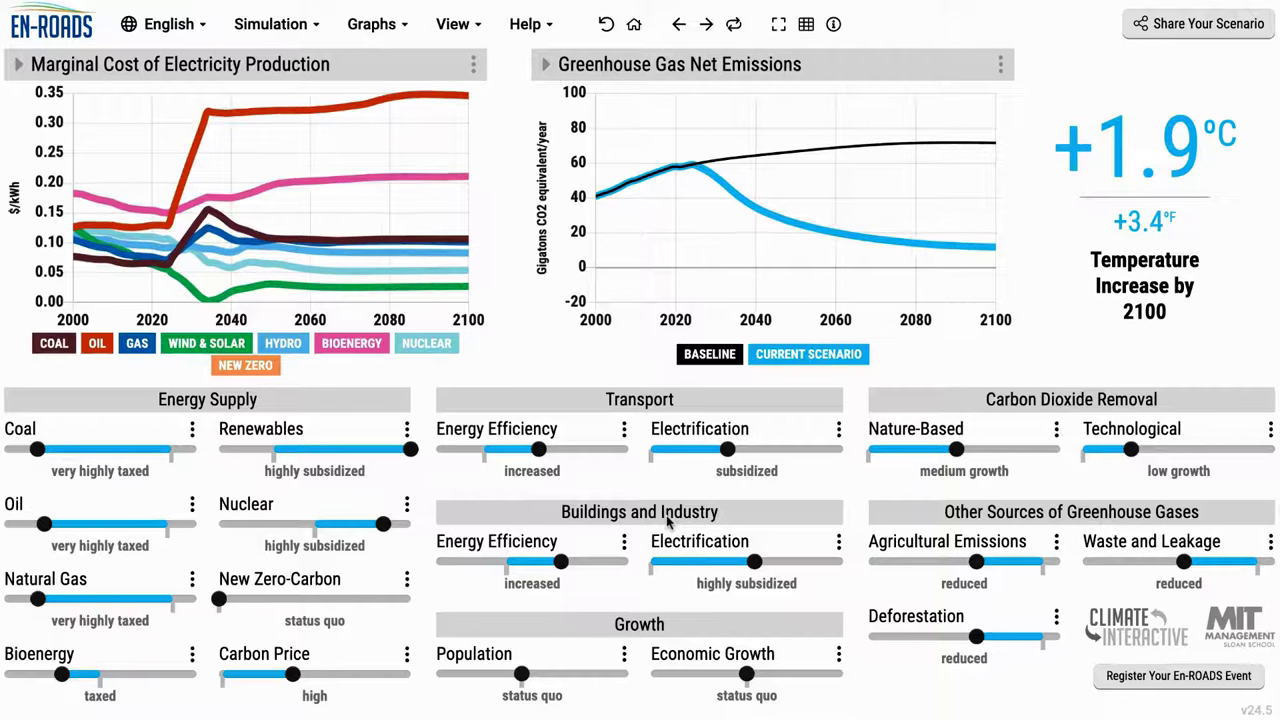
View the email sharing form for the scenario, close it, and copy the scenario link
left_click(1200, 24)
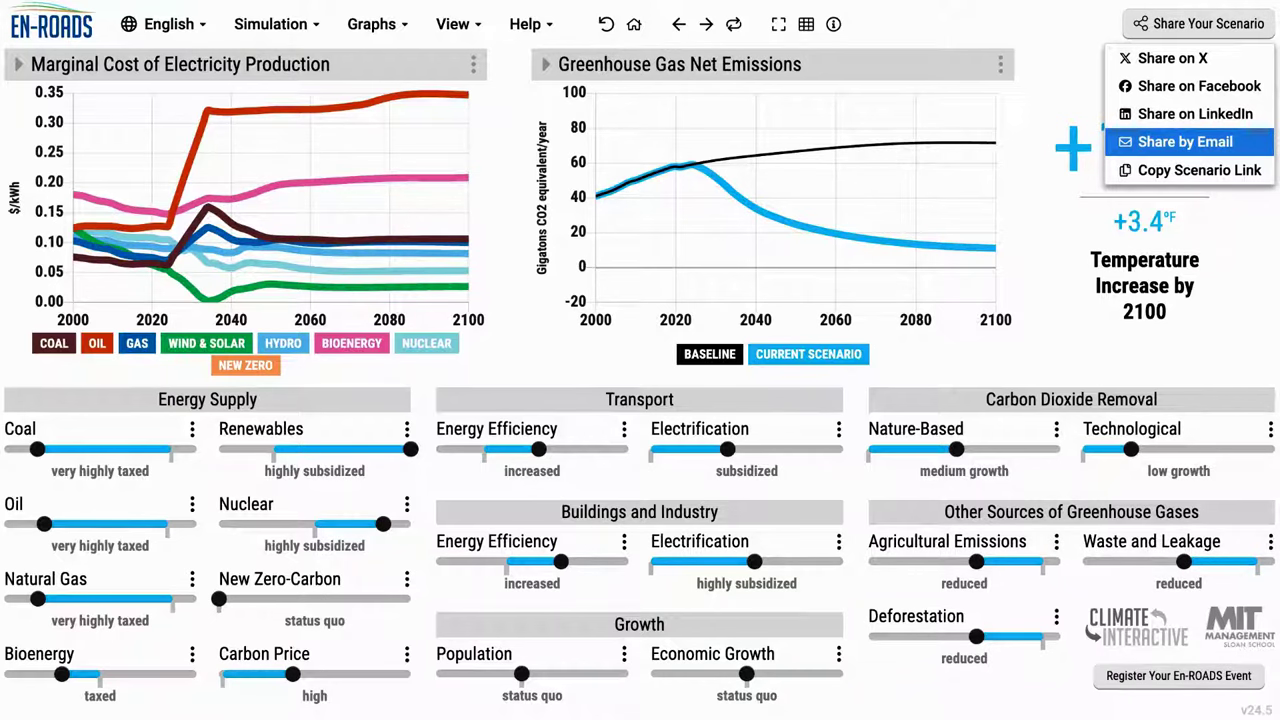
left_click(1185, 141)
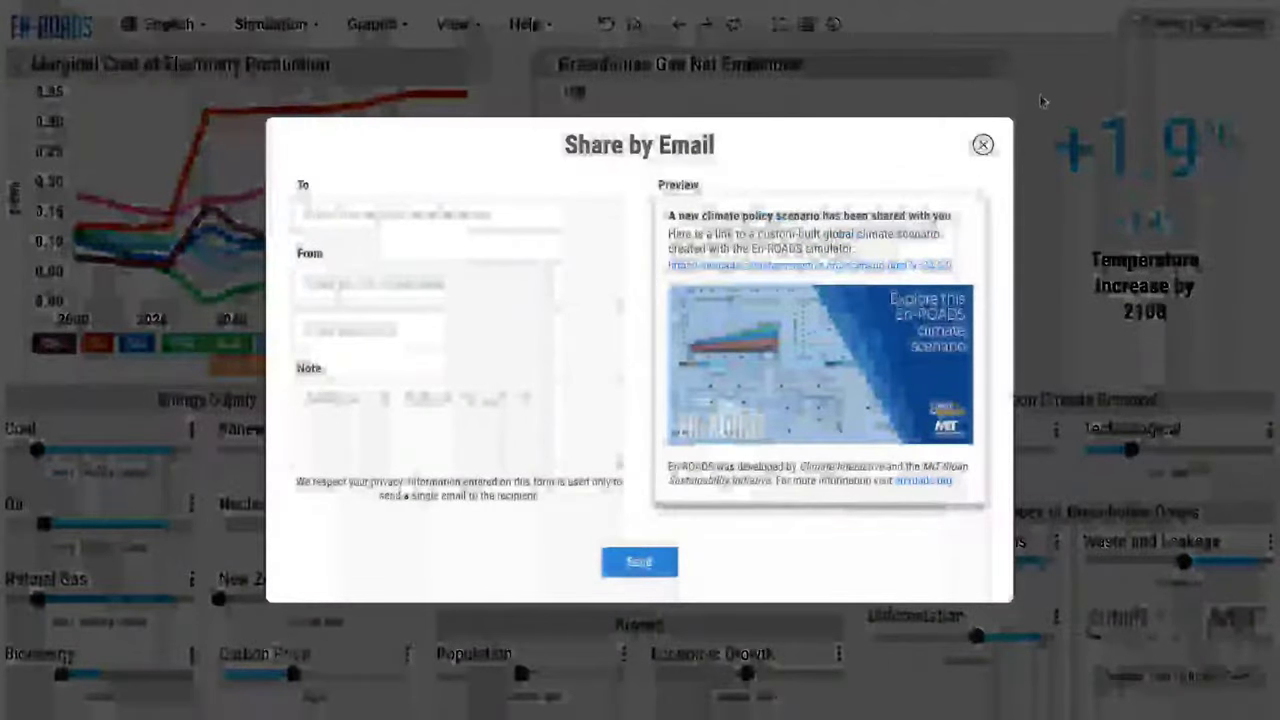
left_click(983, 145)
left_click(1199, 23)
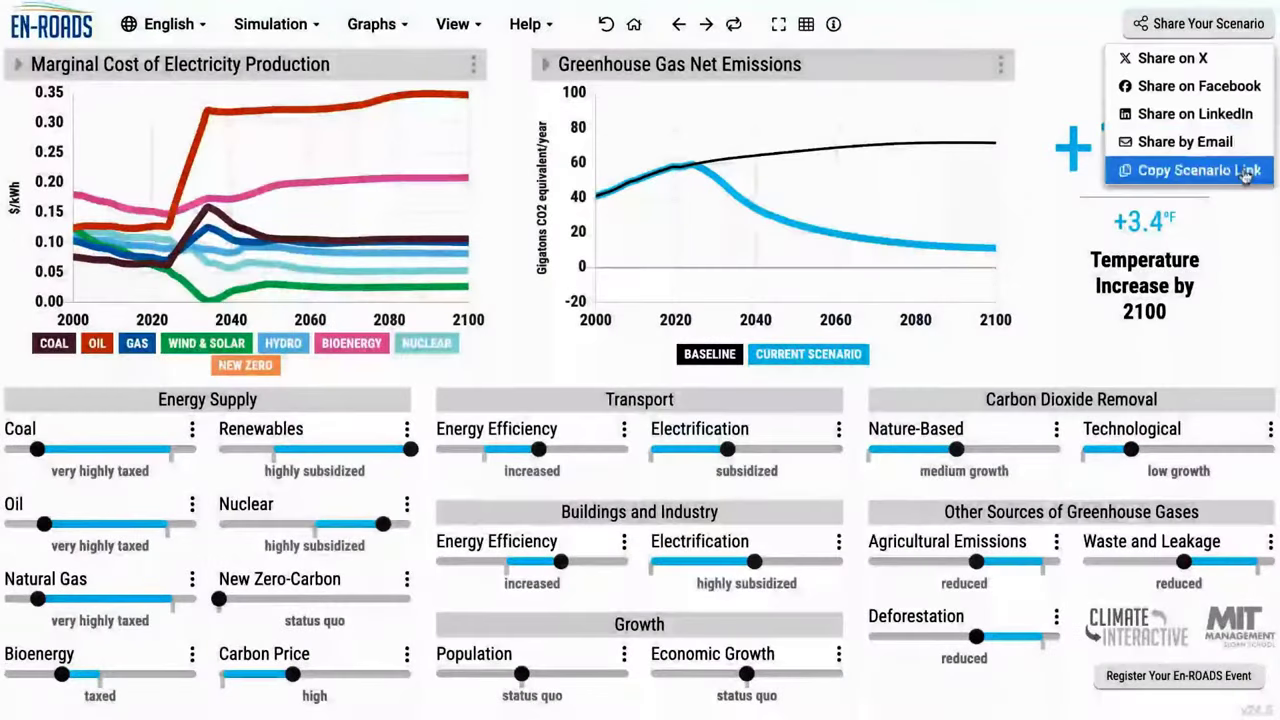
left_click(1266, 173)
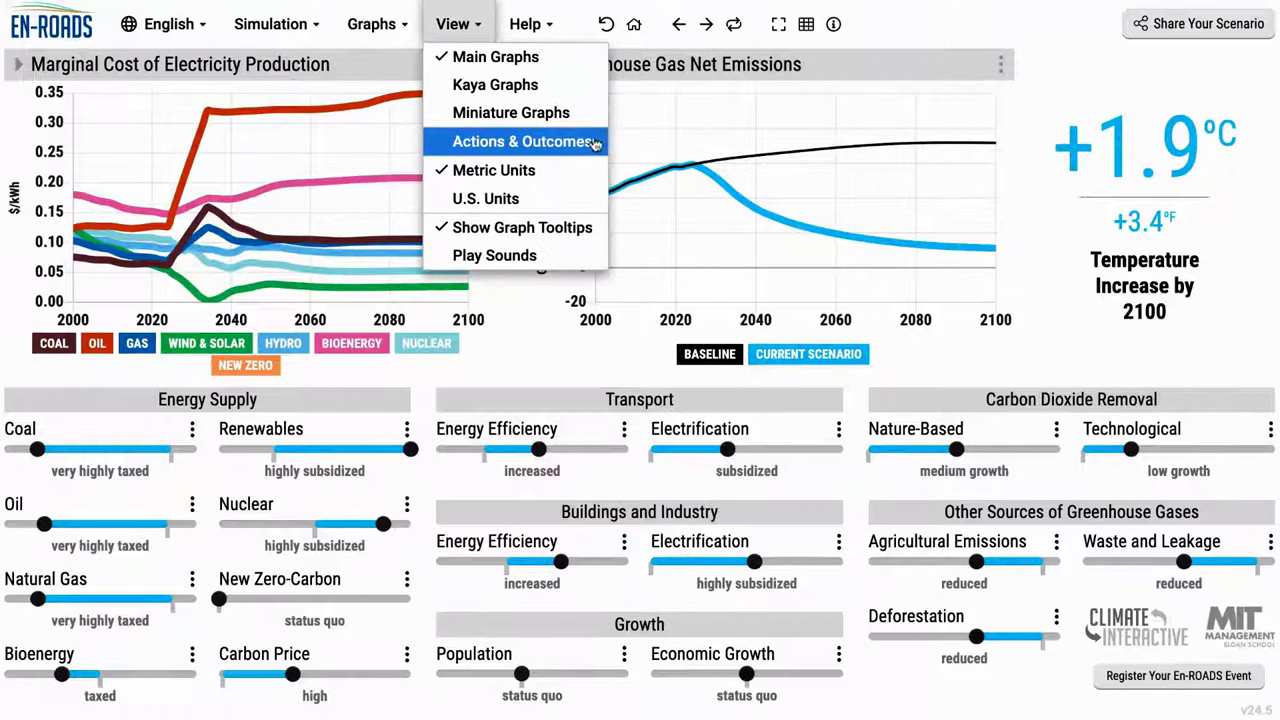
Review the scenario's Actions & Outcomes summary and close it
left_click(606, 147)
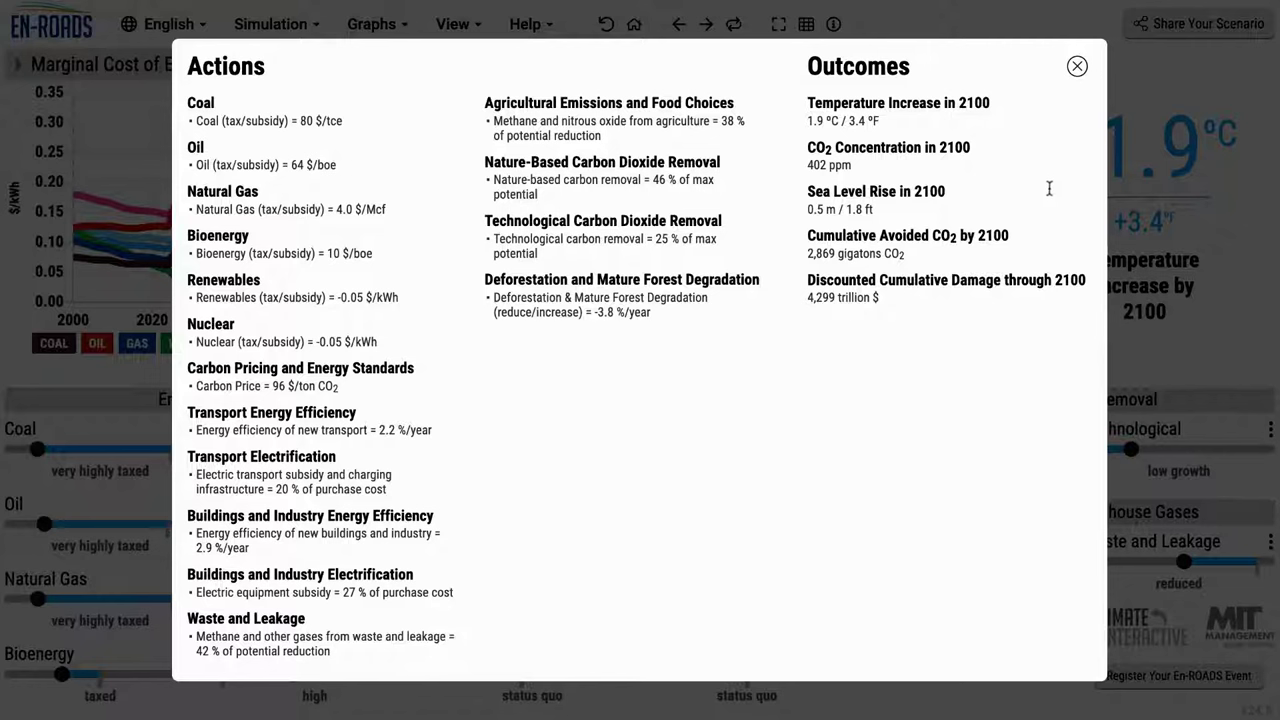
left_click(1077, 66)
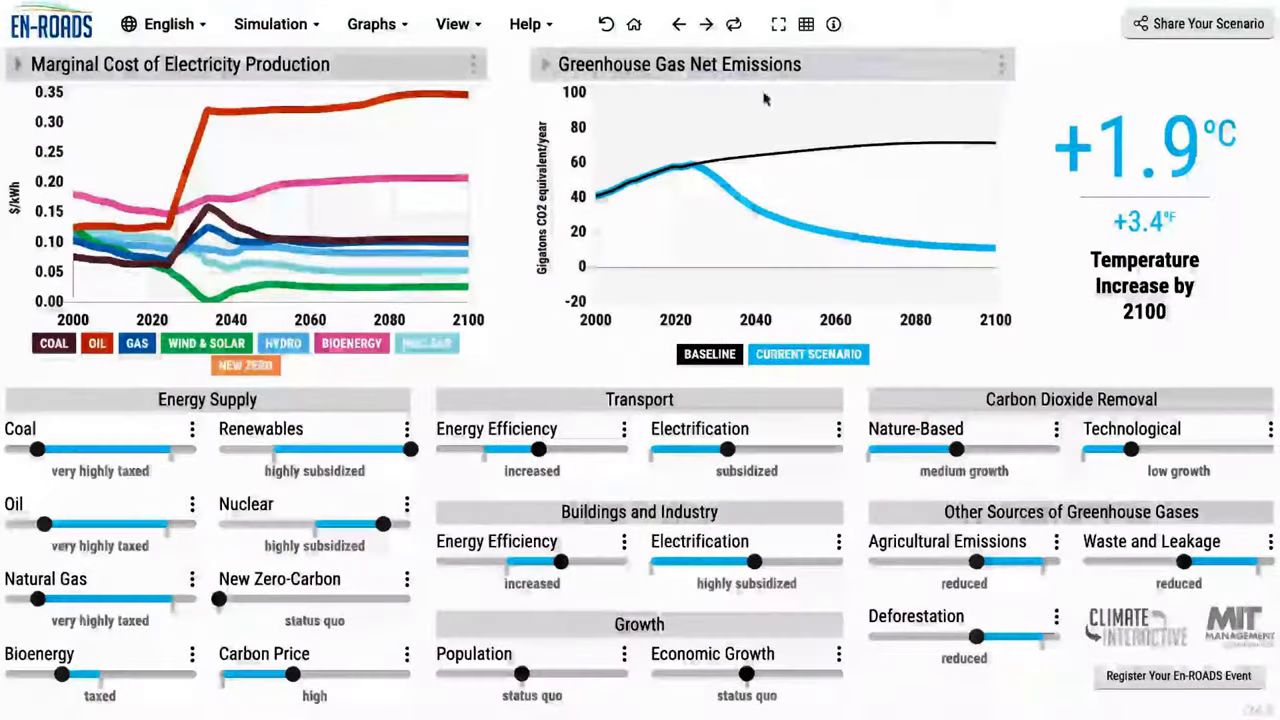
Open the Support site, look through its knowledge base topics, and open the Contact Us page
left_click(555, 24)
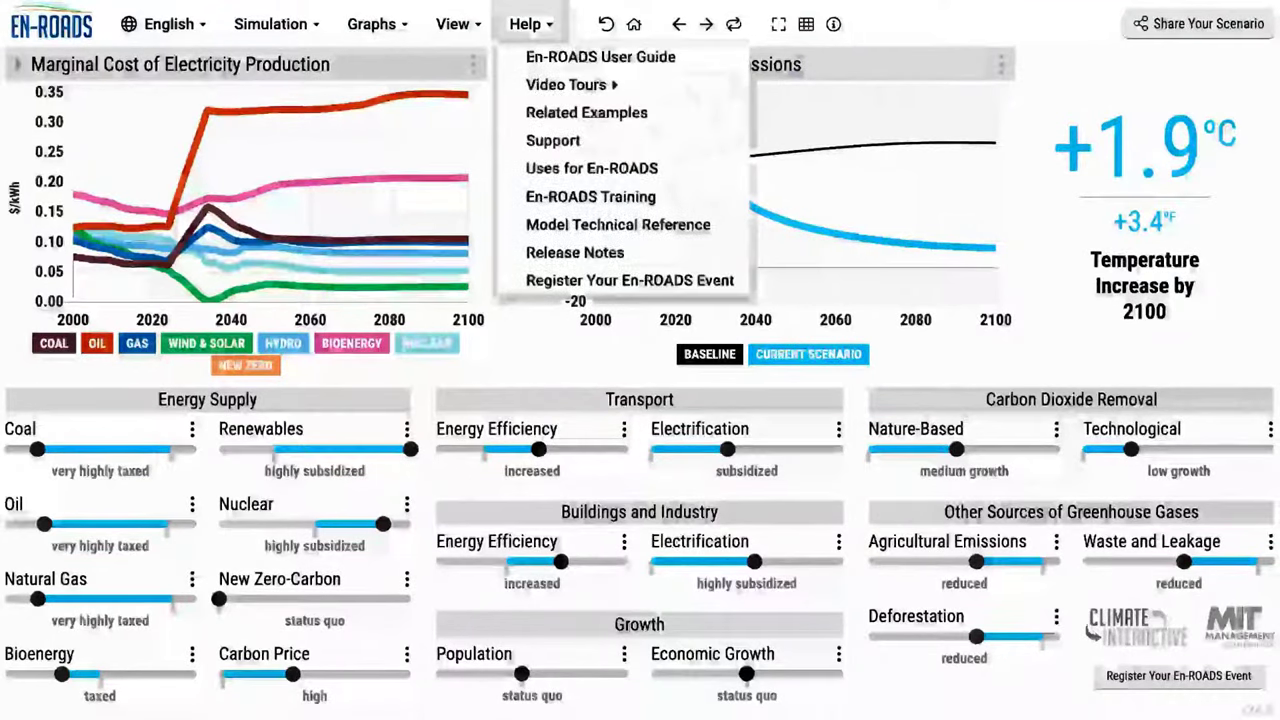
left_click(709, 143)
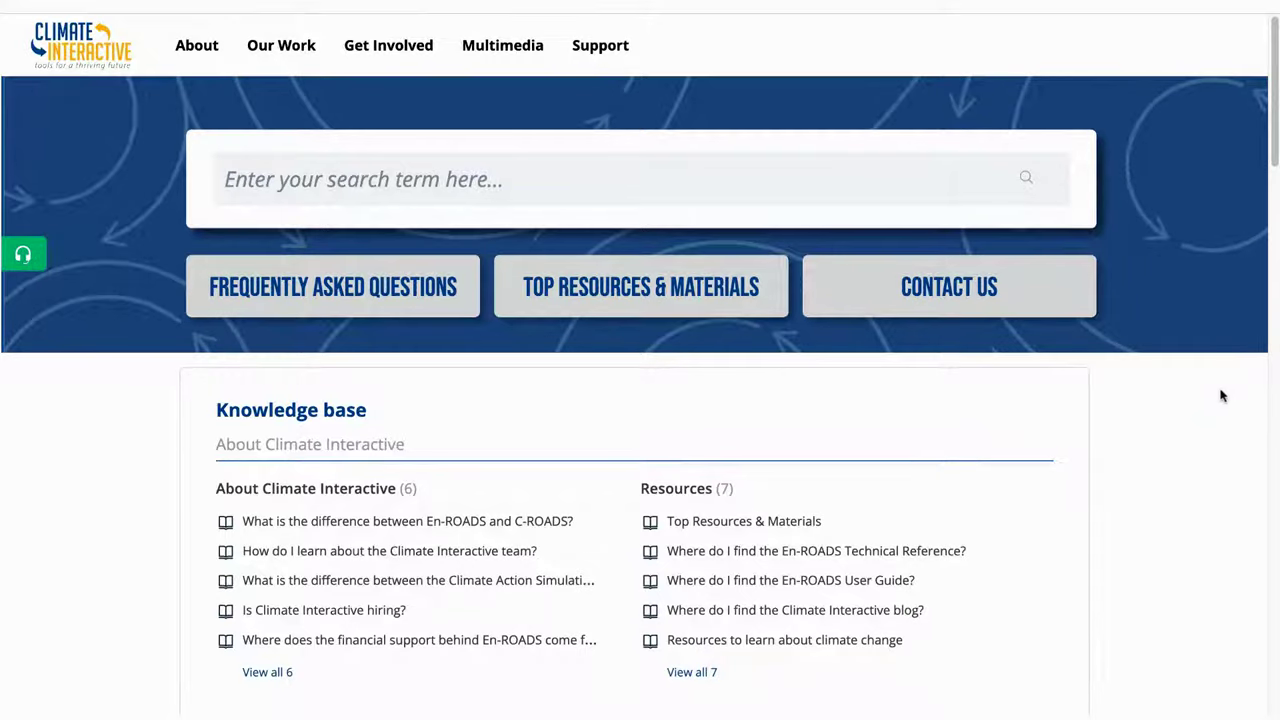
scroll(1052, 402, "down", 1)
scroll(1052, 402, "down", 7)
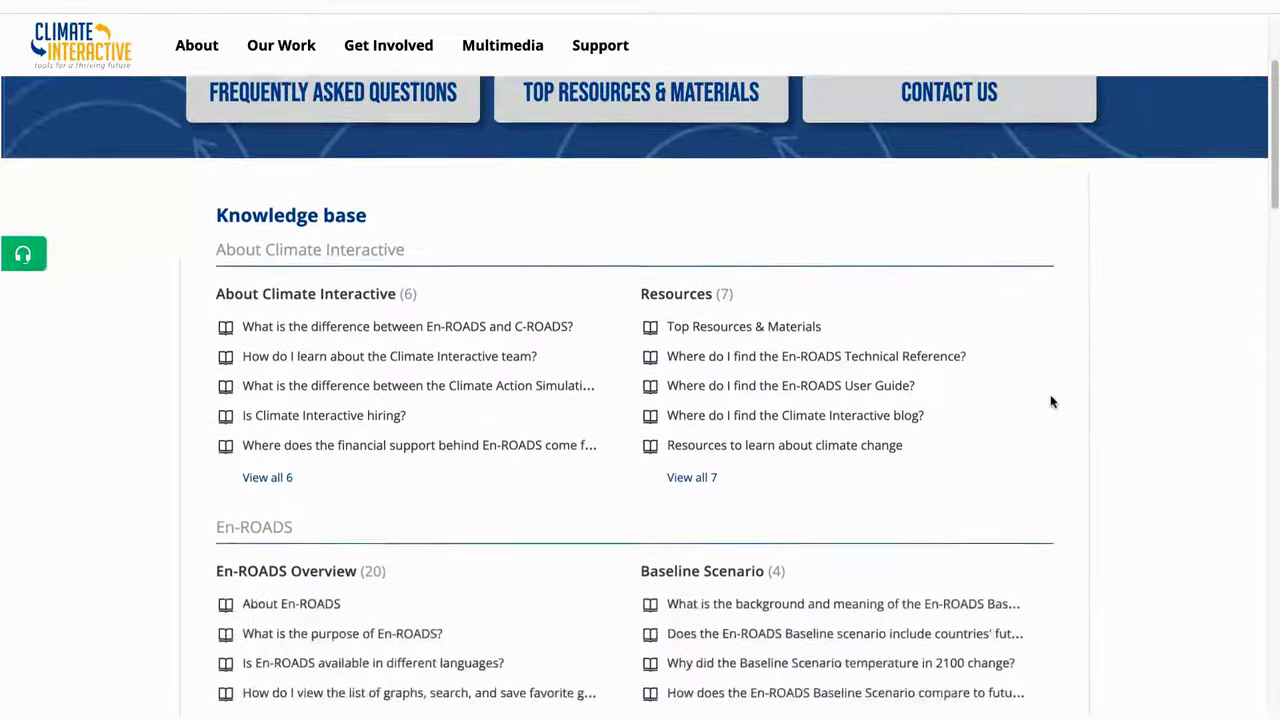
scroll(1052, 402, "down", 8)
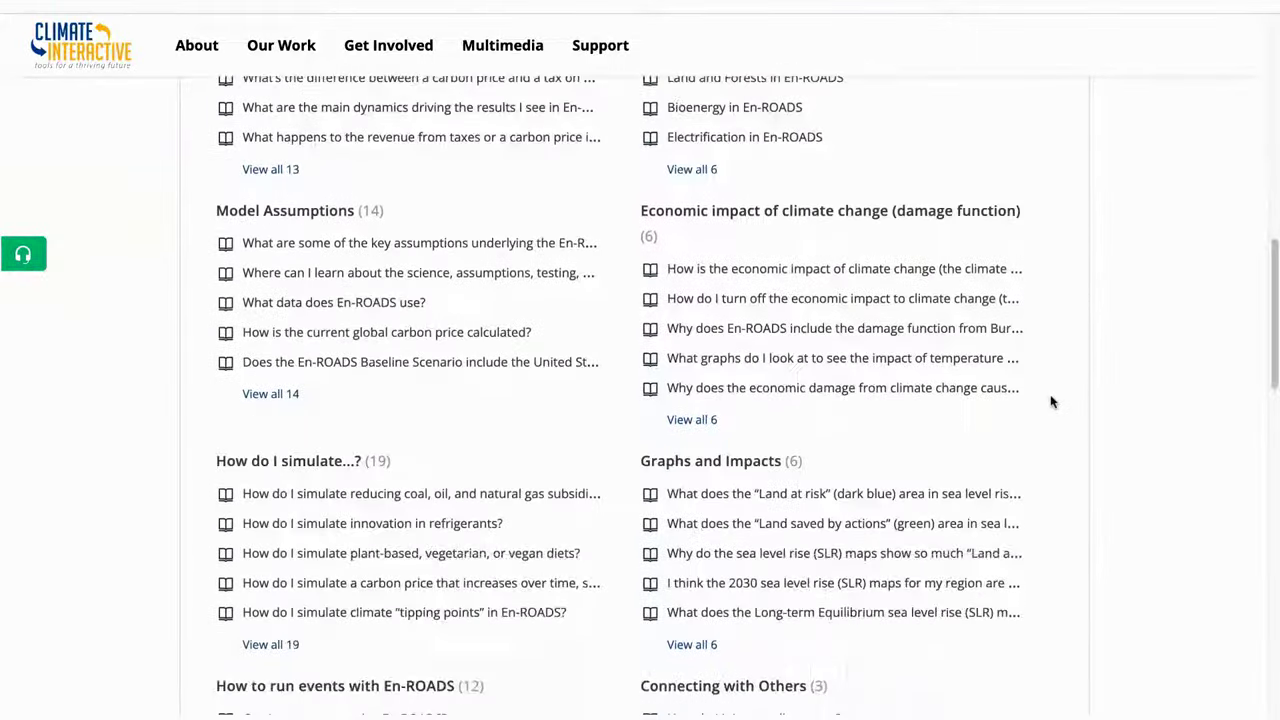
scroll(1052, 402, "down", 4)
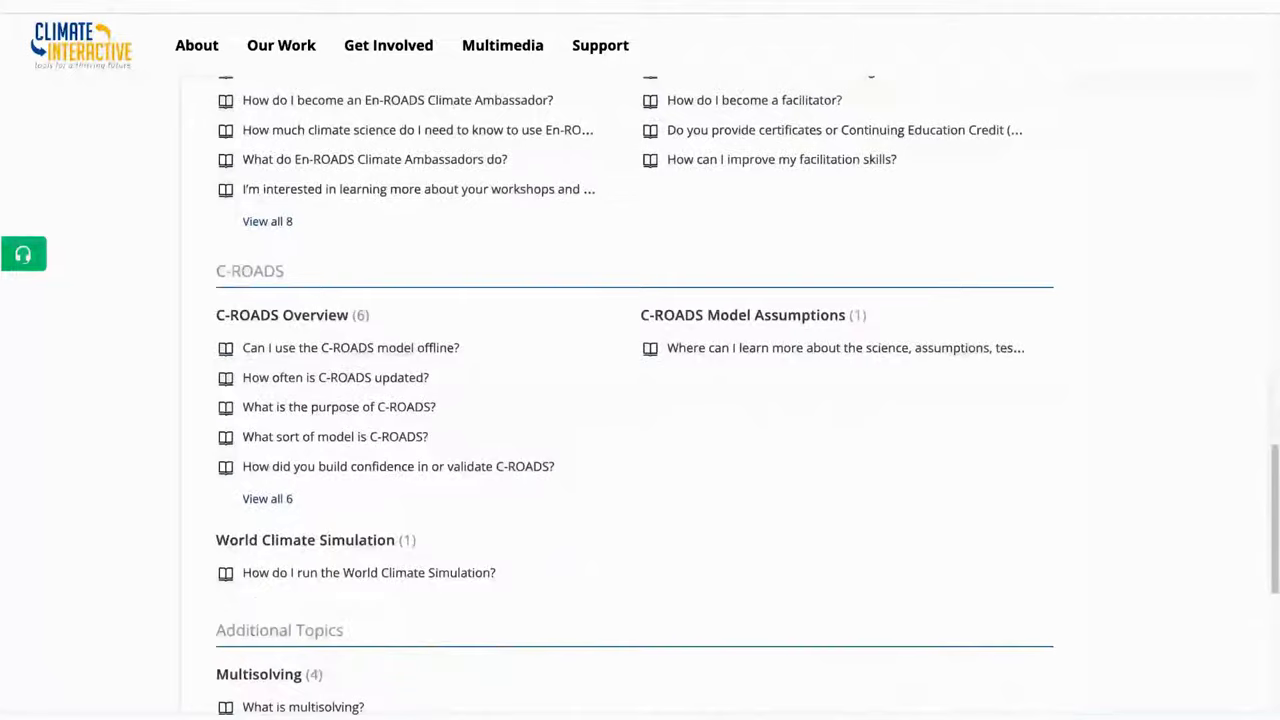
scroll(1040, 323, "up", 5)
scroll(1040, 323, "up", 15)
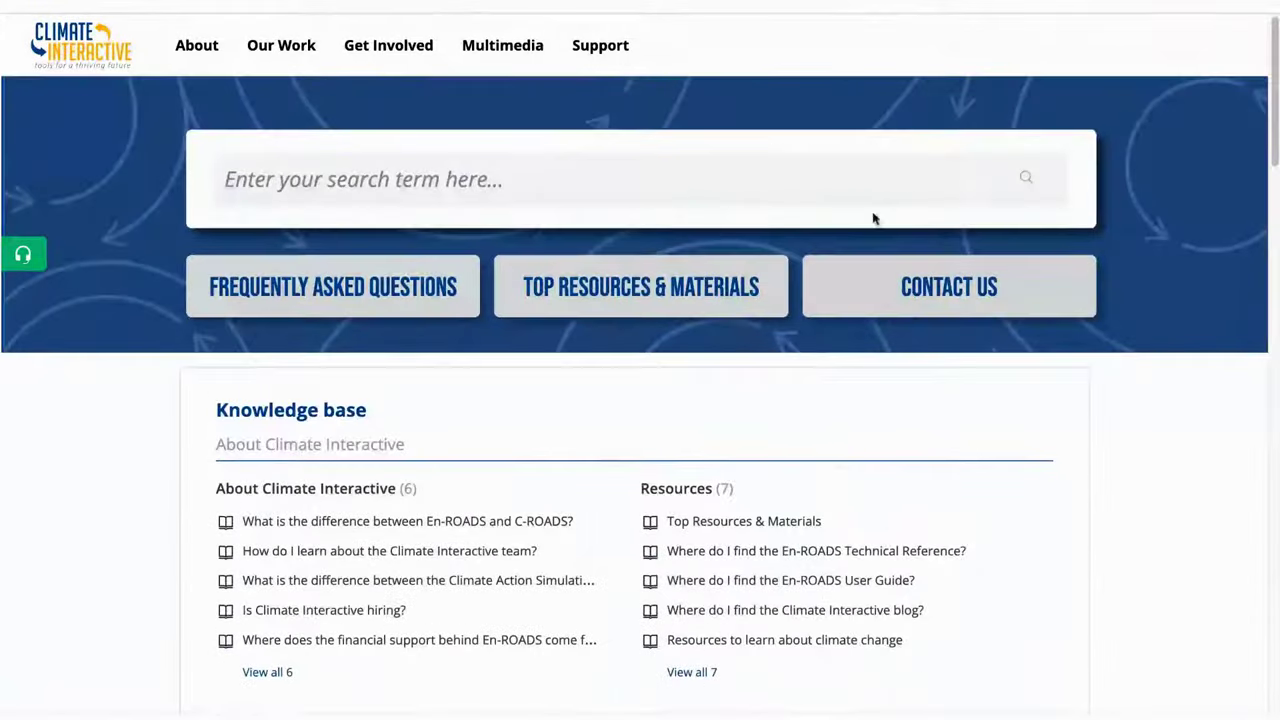
left_click(1003, 305)
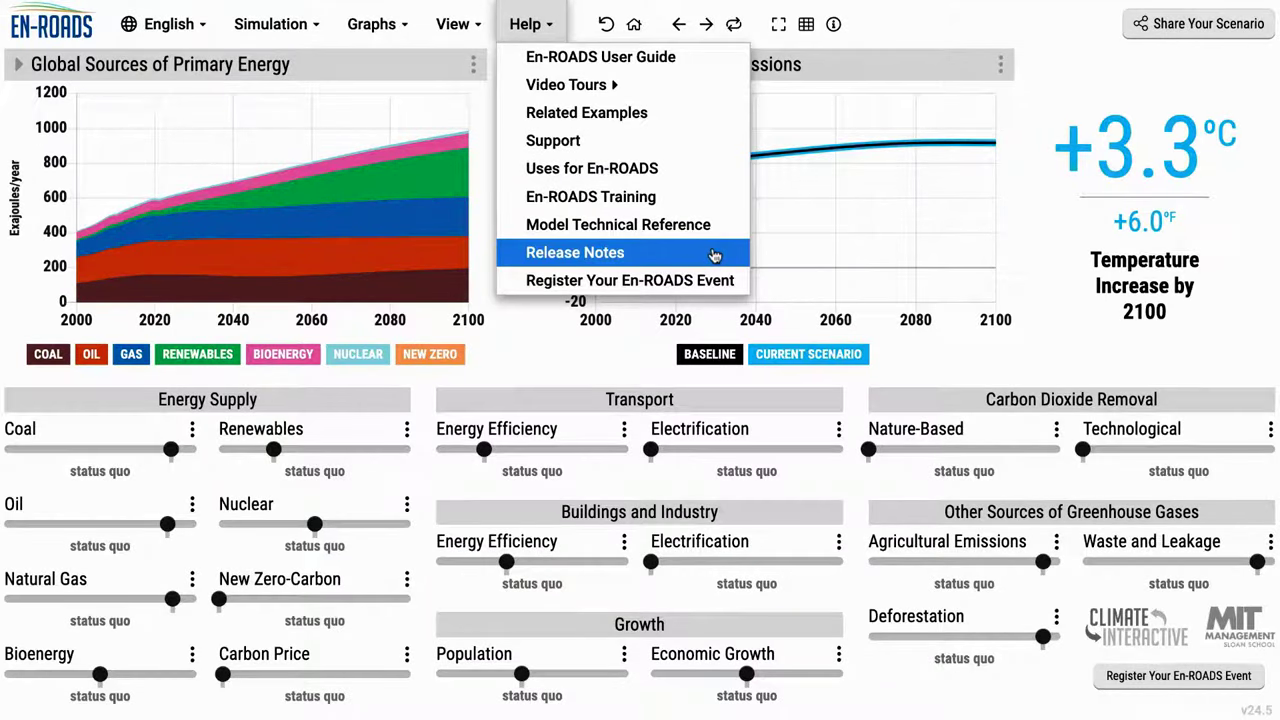
Open the En-ROADS release notes
left_click(714, 256)
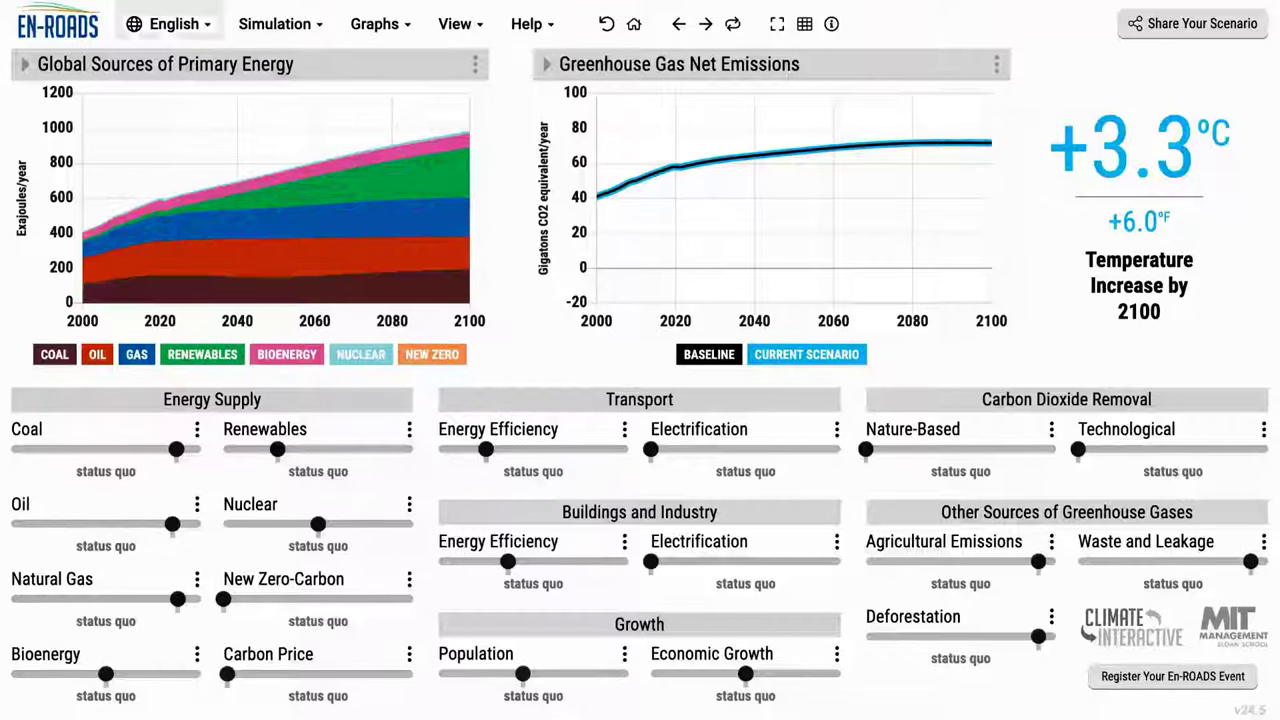
Switch the interface language to Bulgarian and dismiss the welcome message
left_click(170, 24)
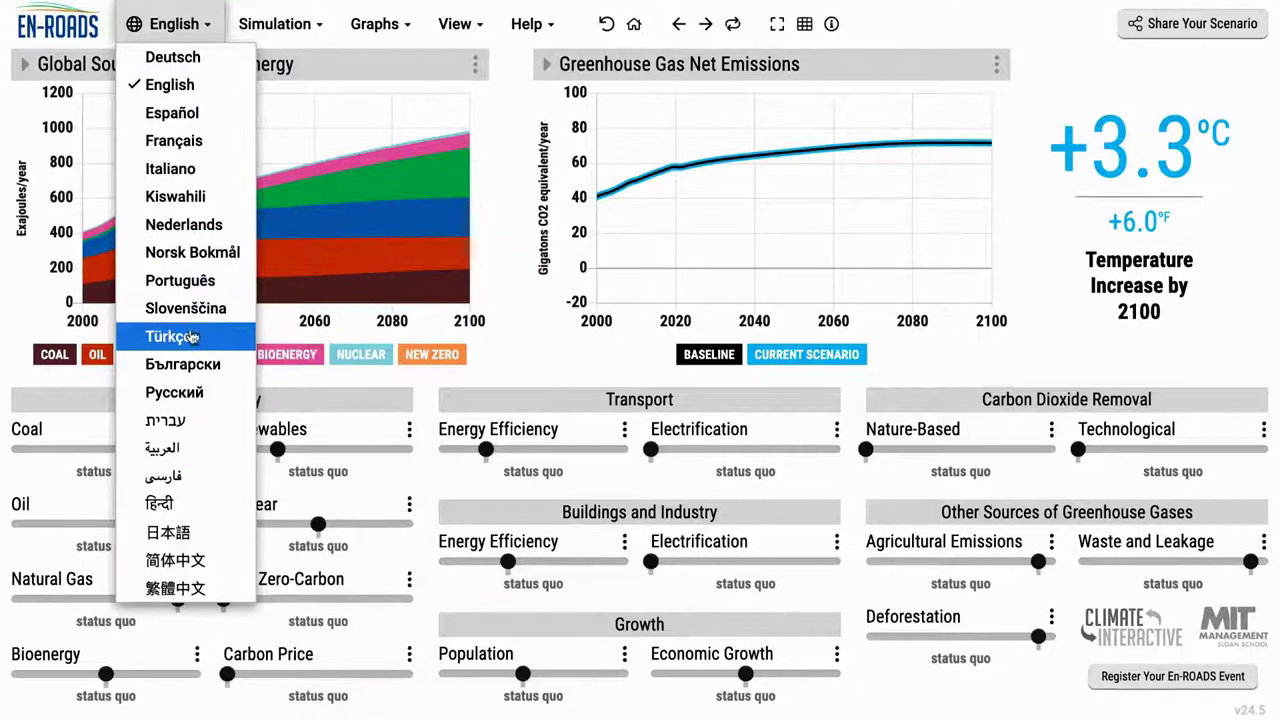
left_click(205, 364)
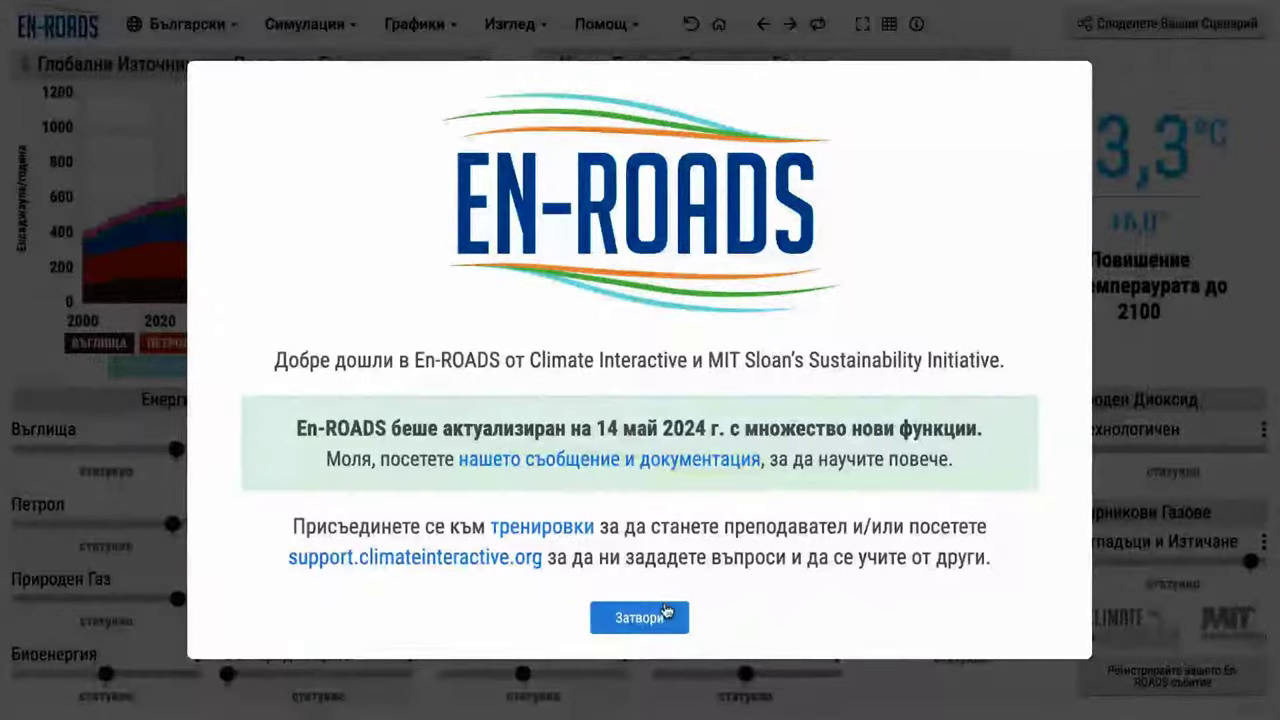
left_click(672, 612)
Switch the interface language to French and dismiss the welcome message
left_click(224, 30)
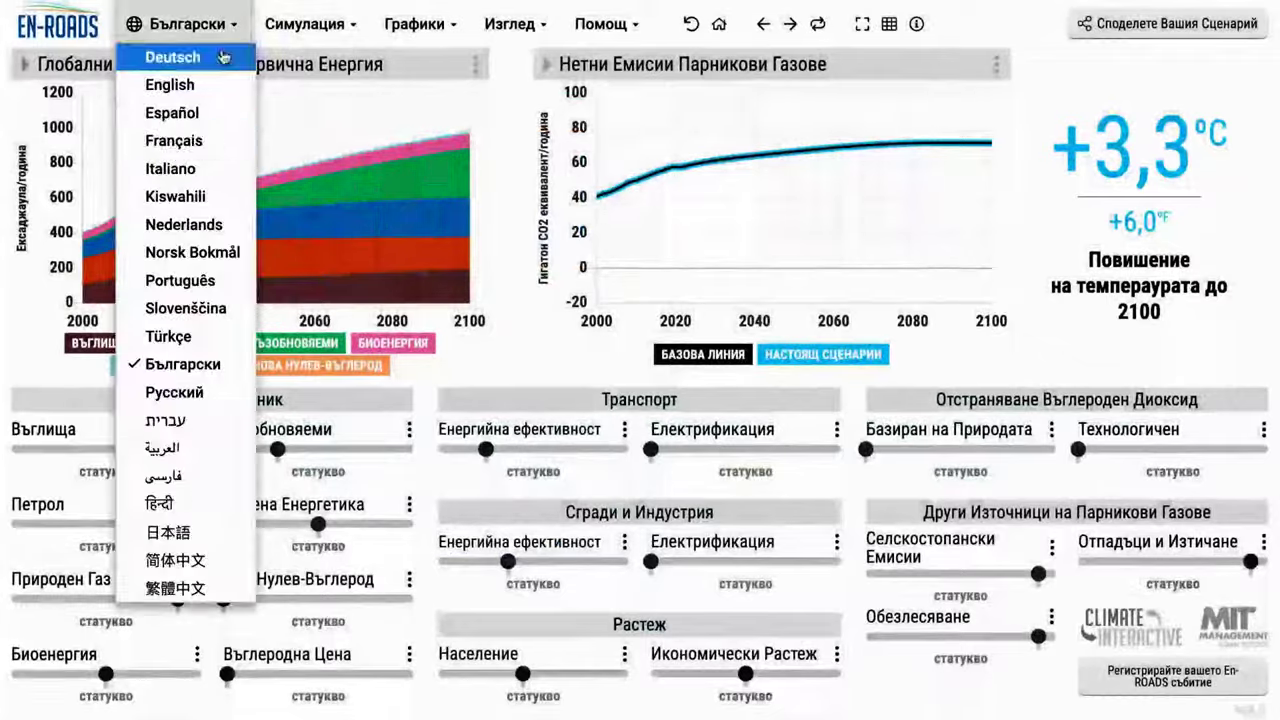
left_click(176, 136)
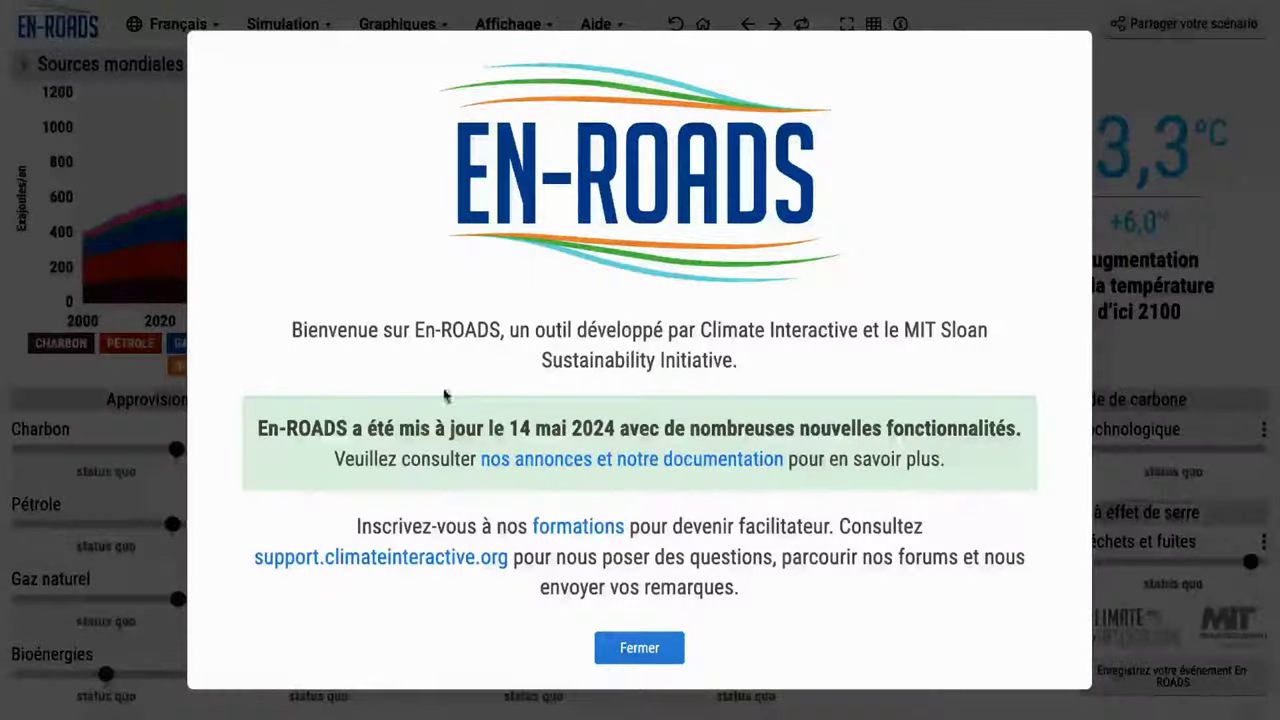
left_click(607, 647)
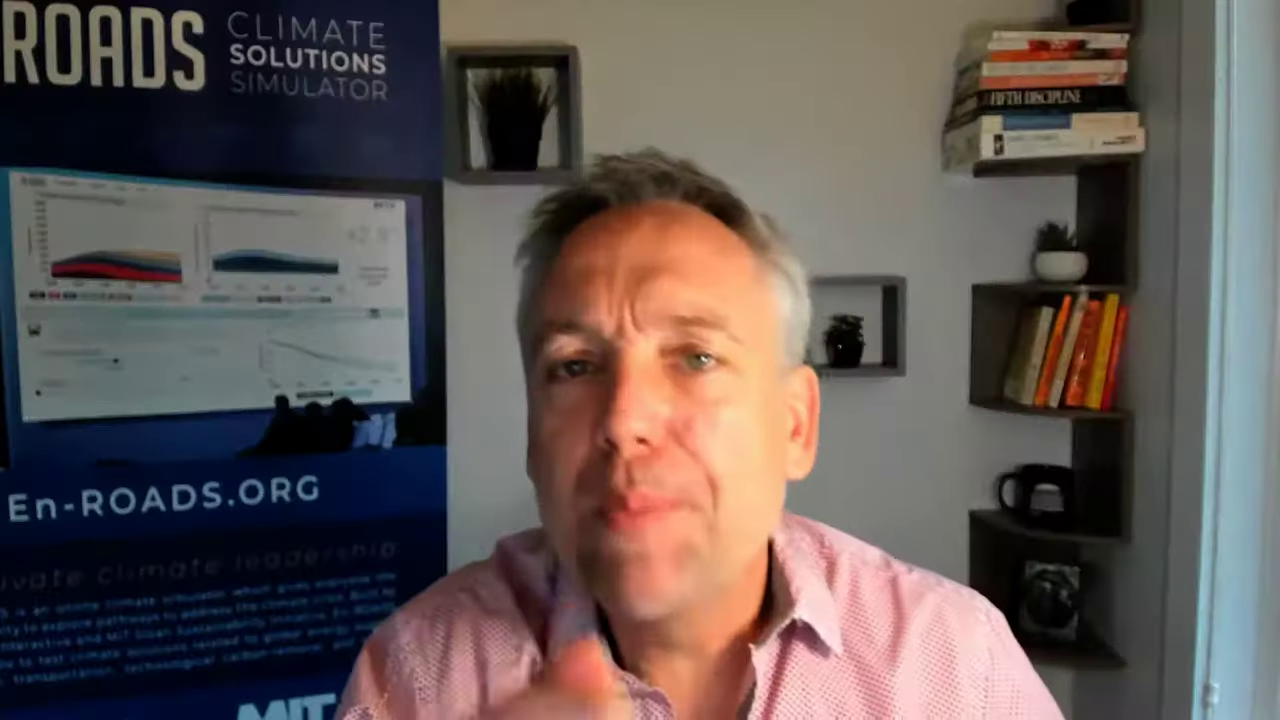